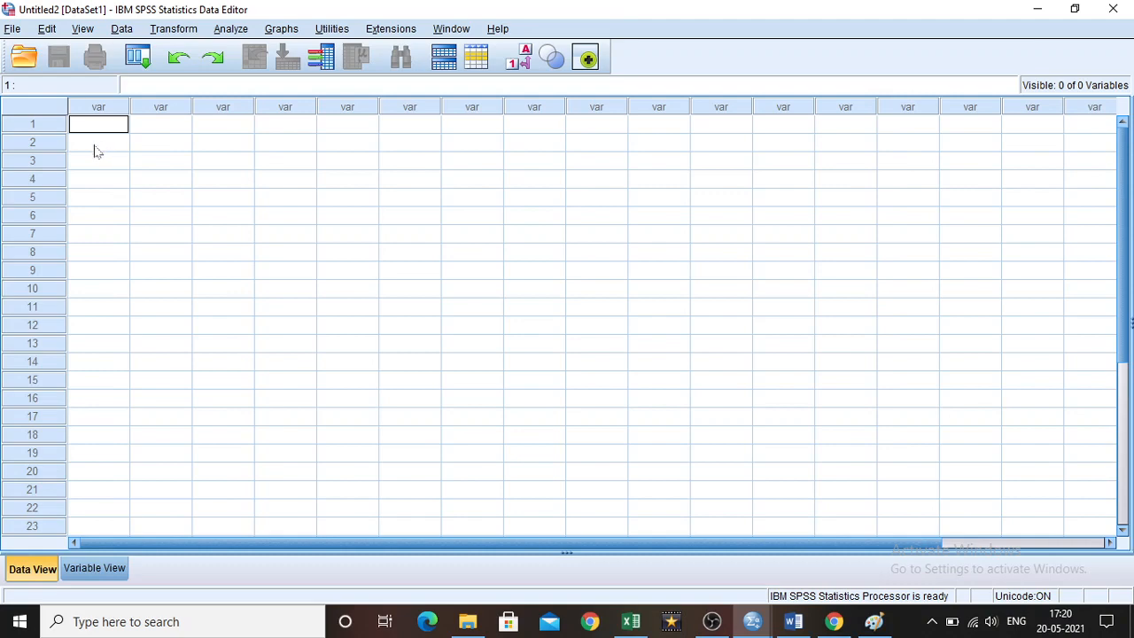
# Step: Start opening a data file and browse up from the UNIT 4 folder to Local Disk (C:)
pyautogui.click(96, 147)
pyautogui.click(101, 129)
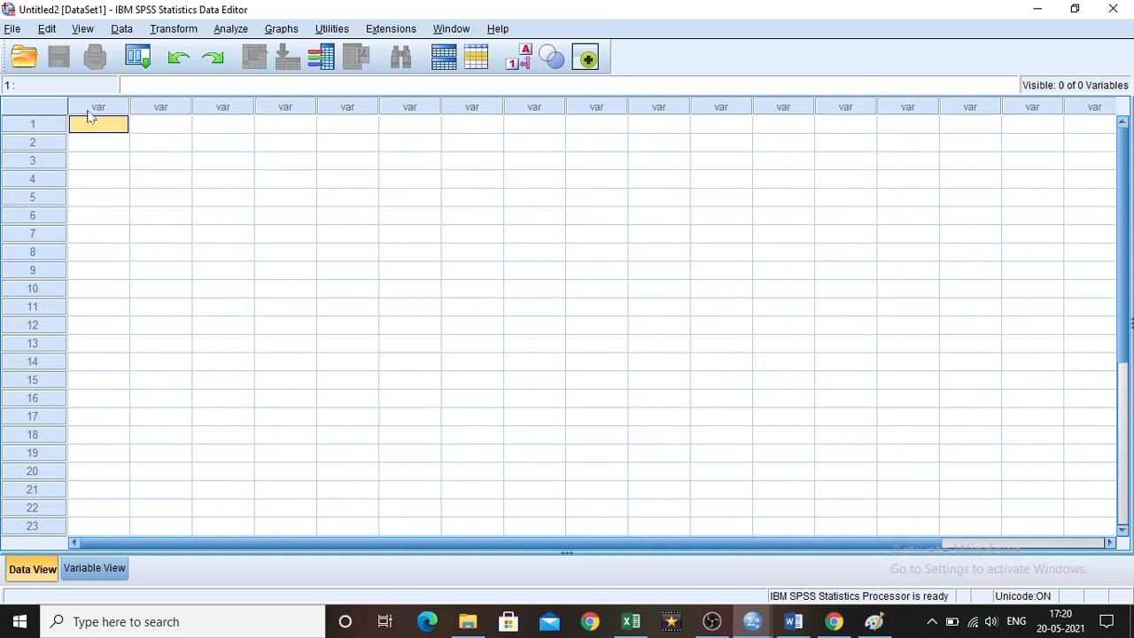
pyautogui.click(13, 30)
pyautogui.moveTo(35, 76)
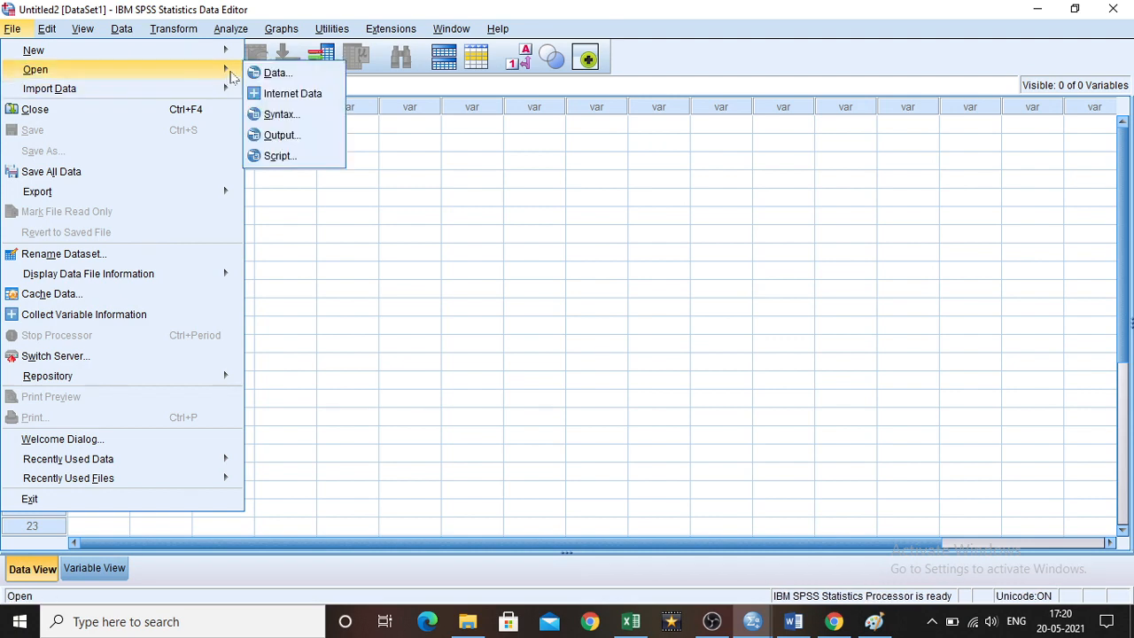
pyautogui.click(298, 78)
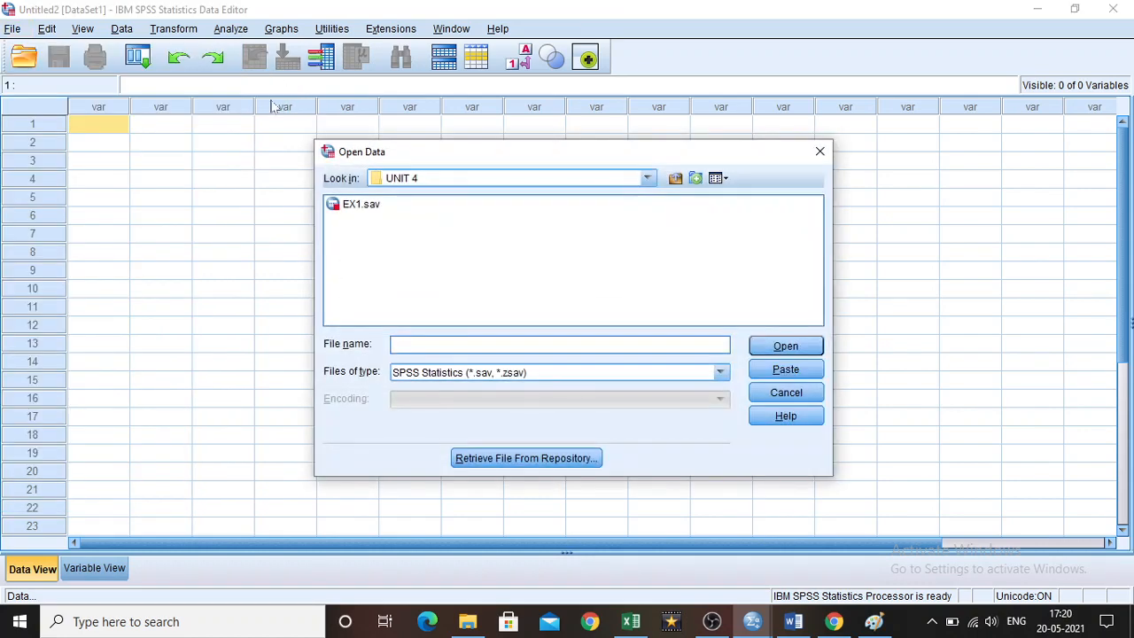
pyautogui.click(675, 179)
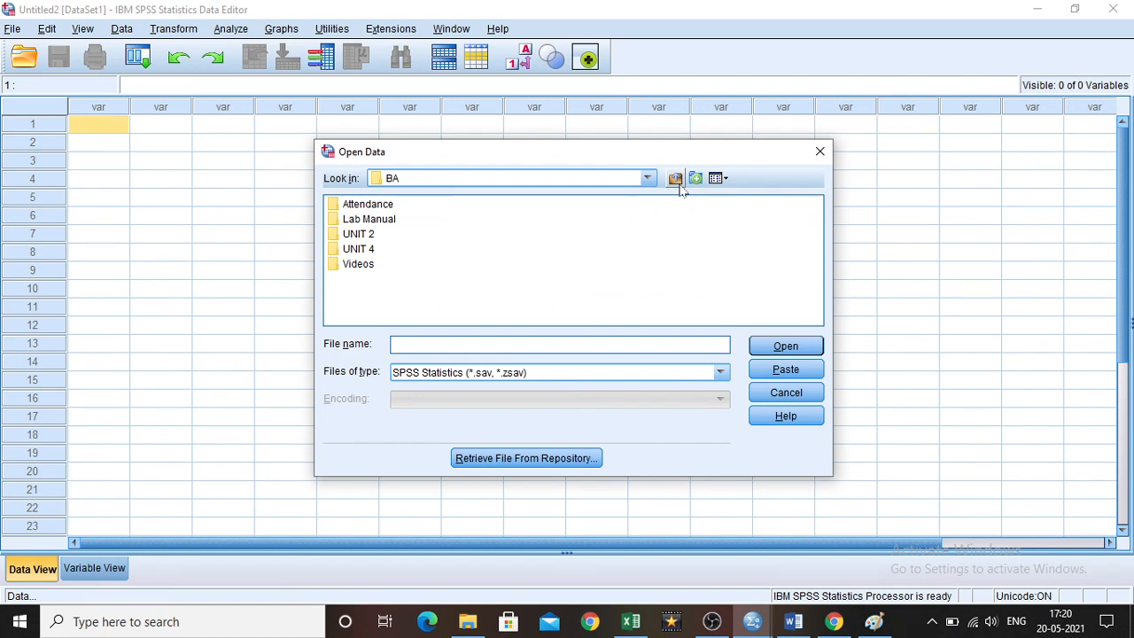
pyautogui.click(680, 186)
pyautogui.click(679, 186)
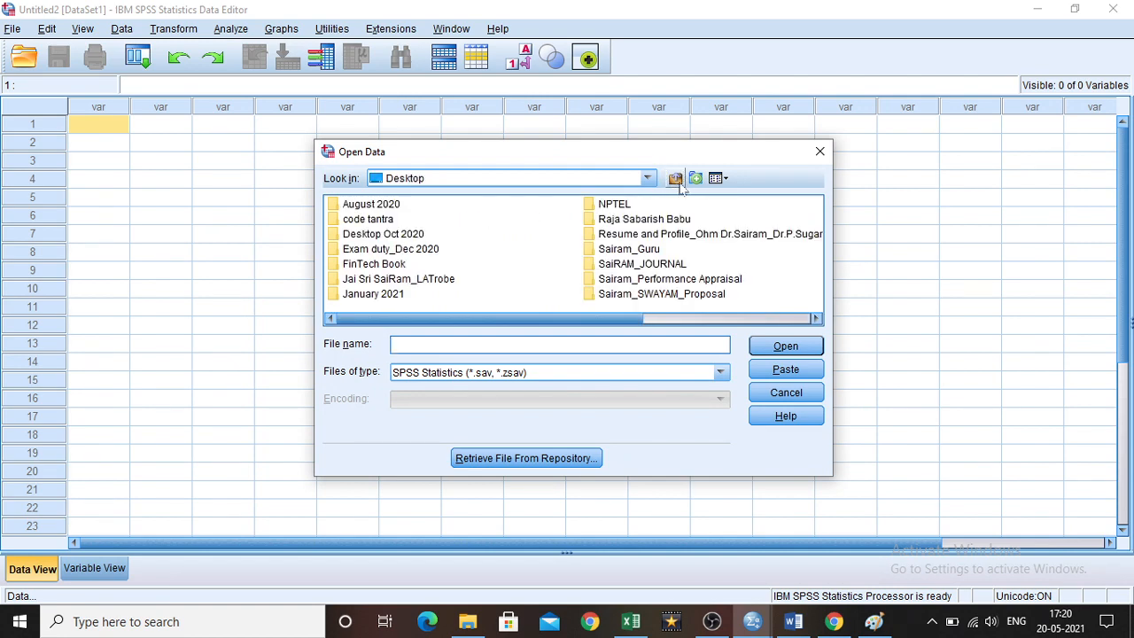
pyautogui.click(680, 186)
pyautogui.click(675, 179)
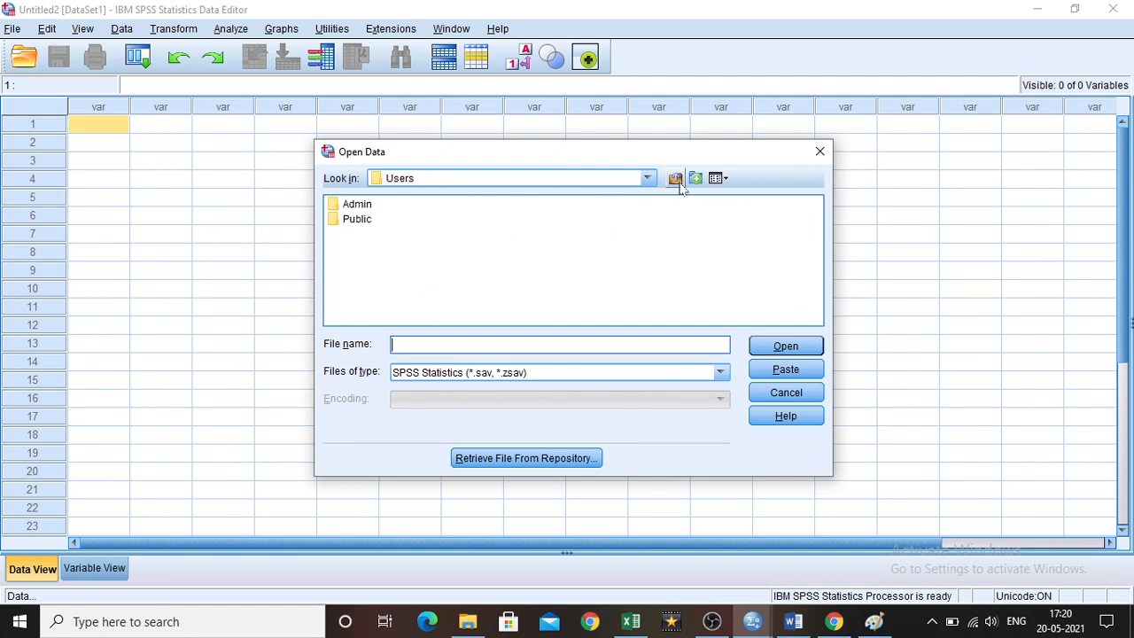
pyautogui.click(674, 180)
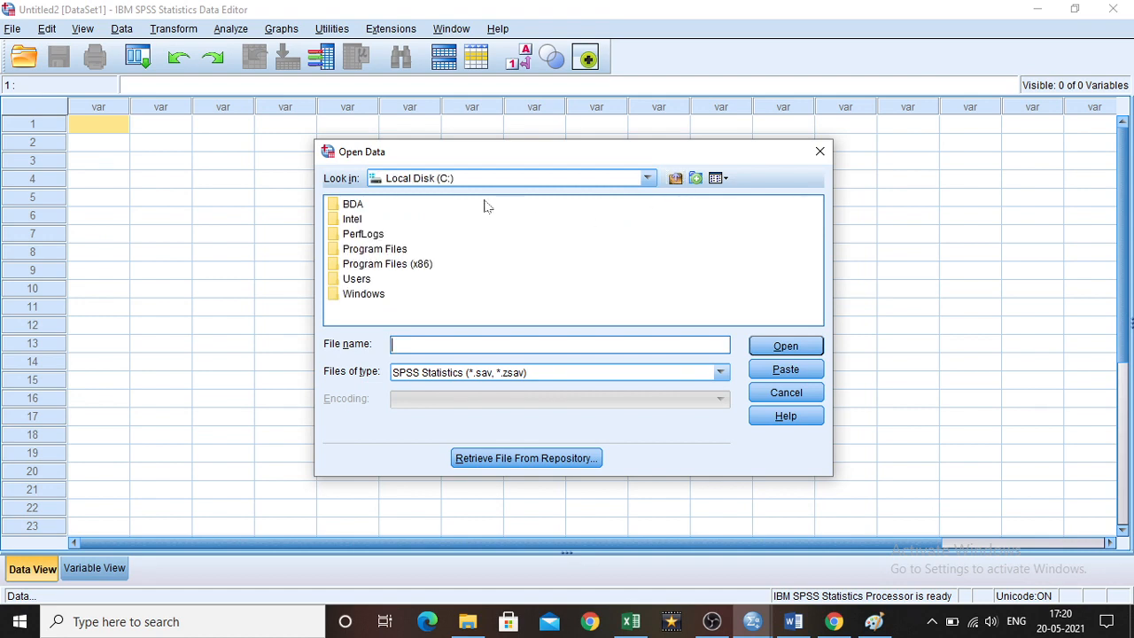
# Step: Browse through the Program Files, IBM and SPSS folders down to the folder named 25
pyautogui.doubleClick(399, 251)
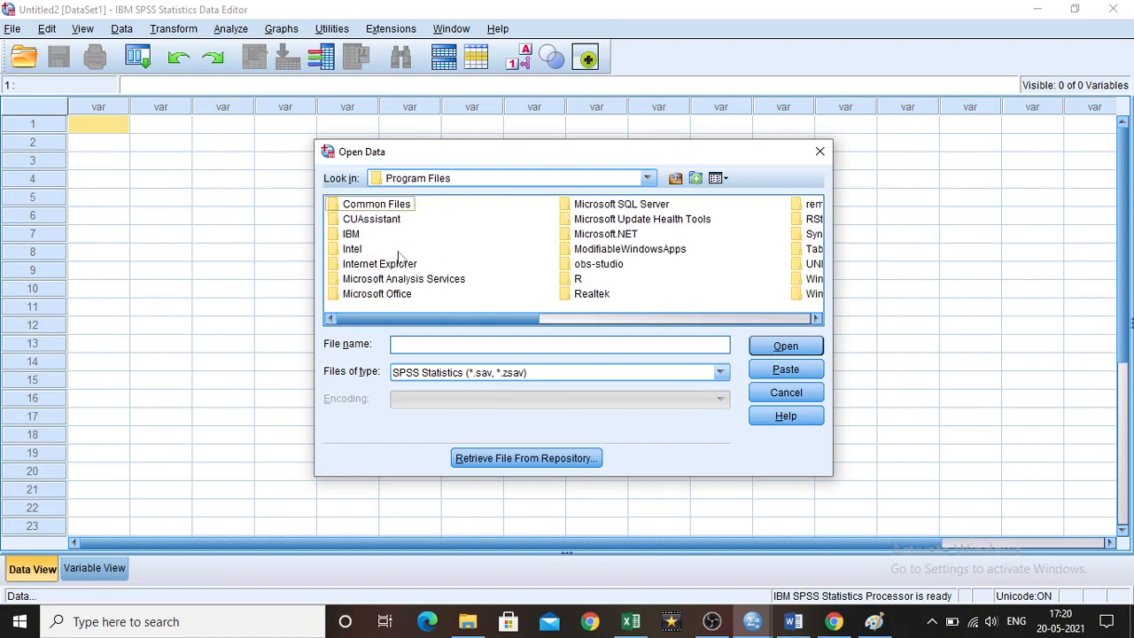
pyautogui.doubleClick(354, 235)
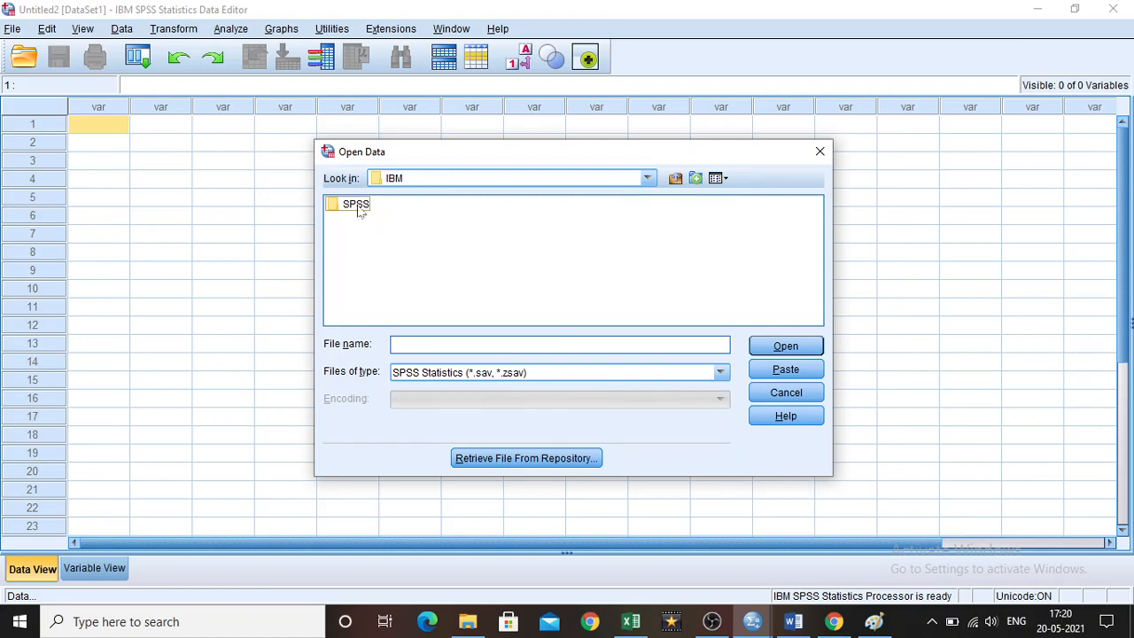
pyautogui.click(358, 207)
pyautogui.click(358, 207)
pyautogui.click(401, 230)
pyautogui.click(363, 207)
pyautogui.click(379, 246)
pyautogui.doubleClick(341, 205)
pyautogui.doubleClick(337, 206)
pyautogui.doubleClick(341, 206)
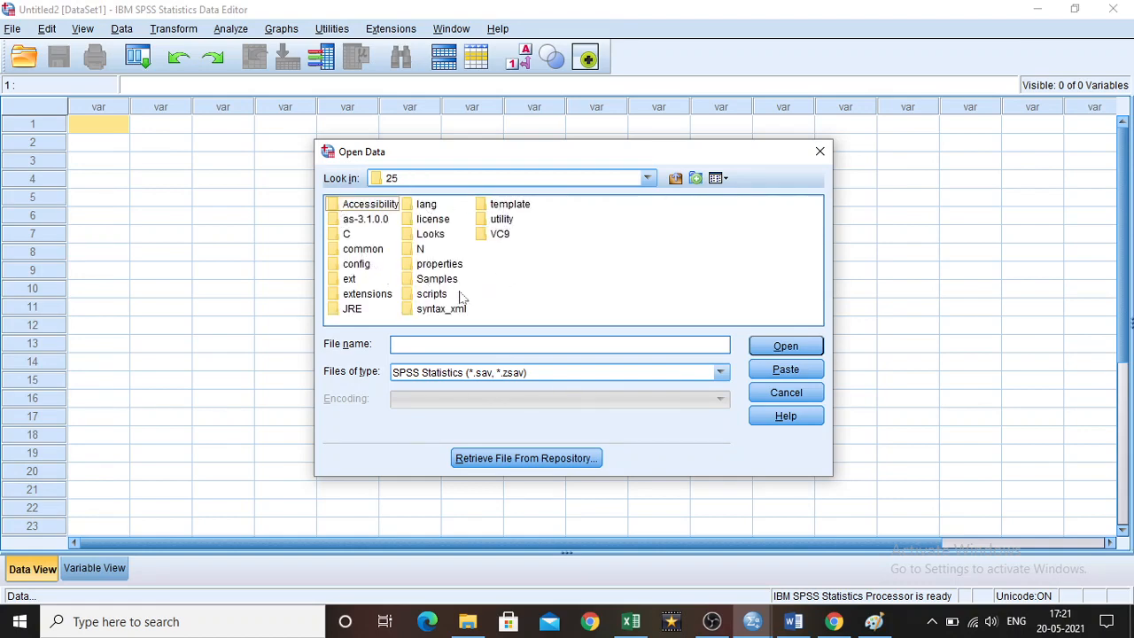
# Step: Open the English subfolder of the Samples folder
pyautogui.click(438, 282)
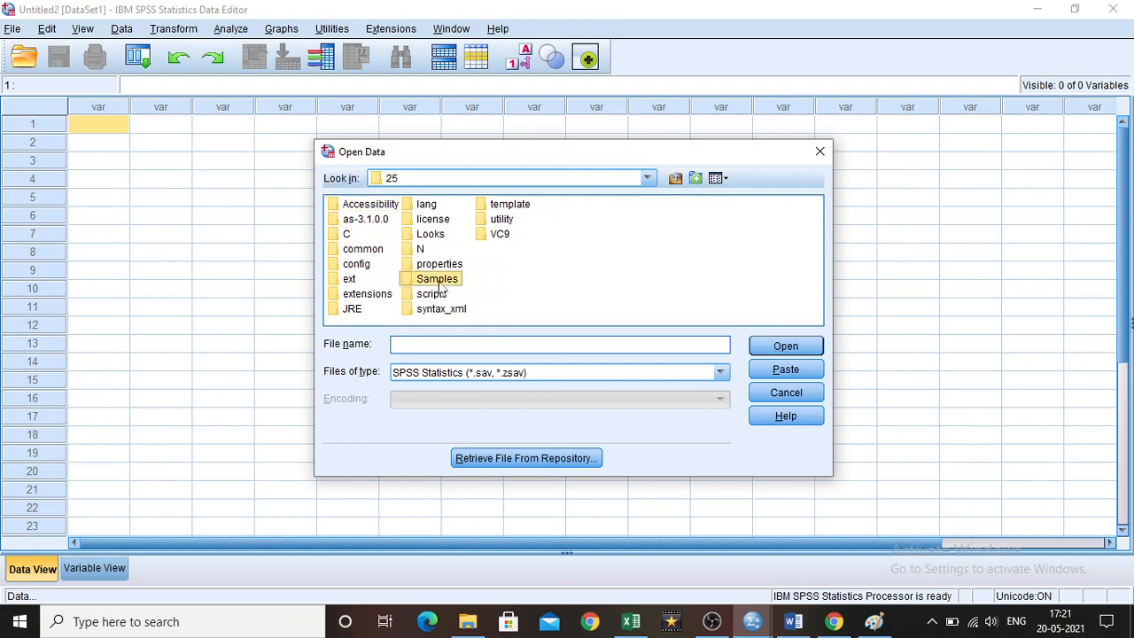
pyautogui.doubleClick(407, 283)
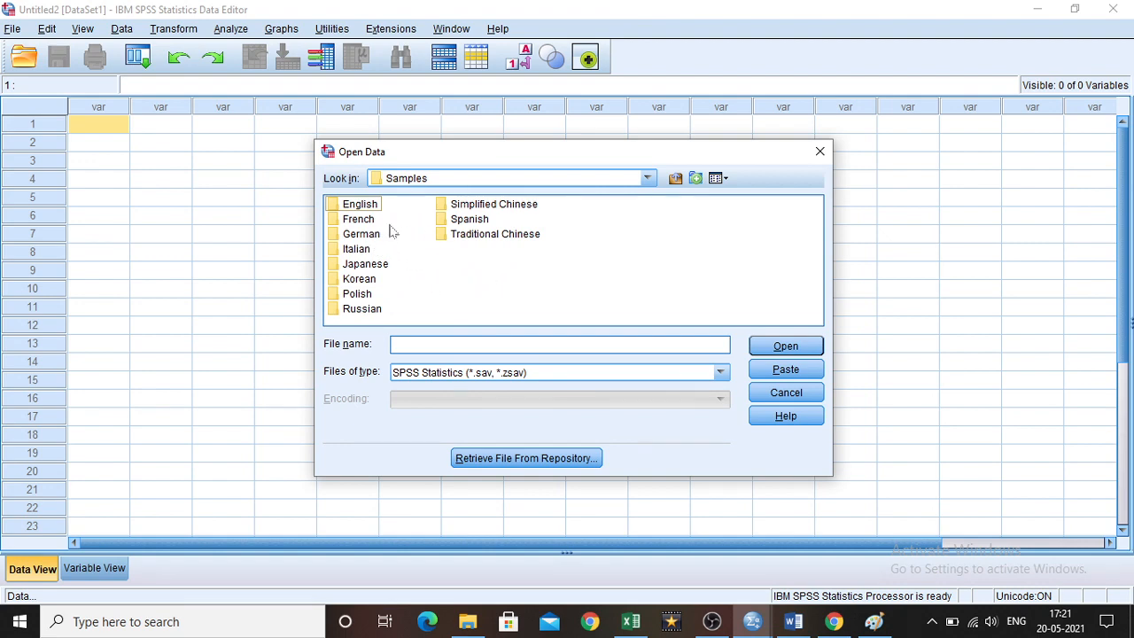
pyautogui.doubleClick(336, 205)
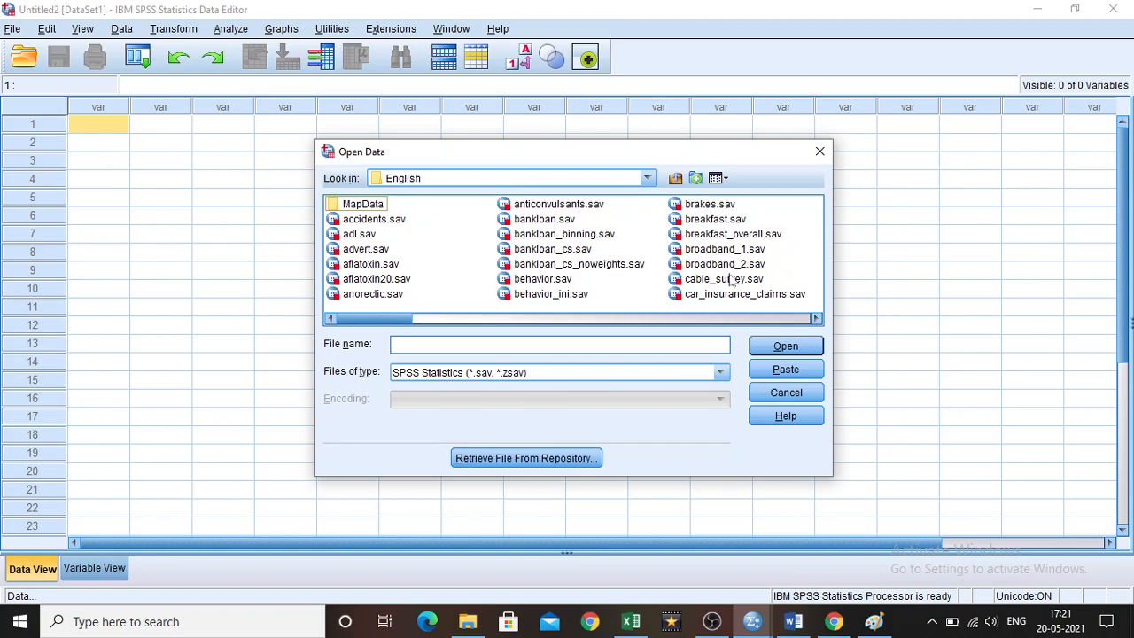
# Step: Find the sample dataset Employee data.sav in the file list and open it
pyautogui.click(549, 249)
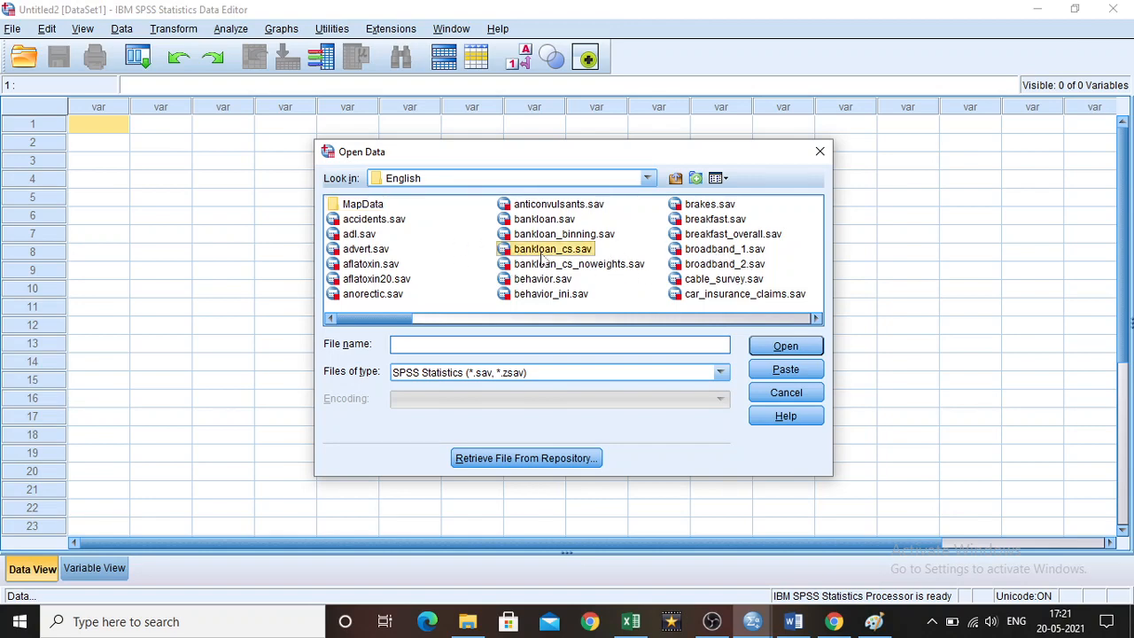
pyautogui.click(816, 319)
pyautogui.click(816, 320)
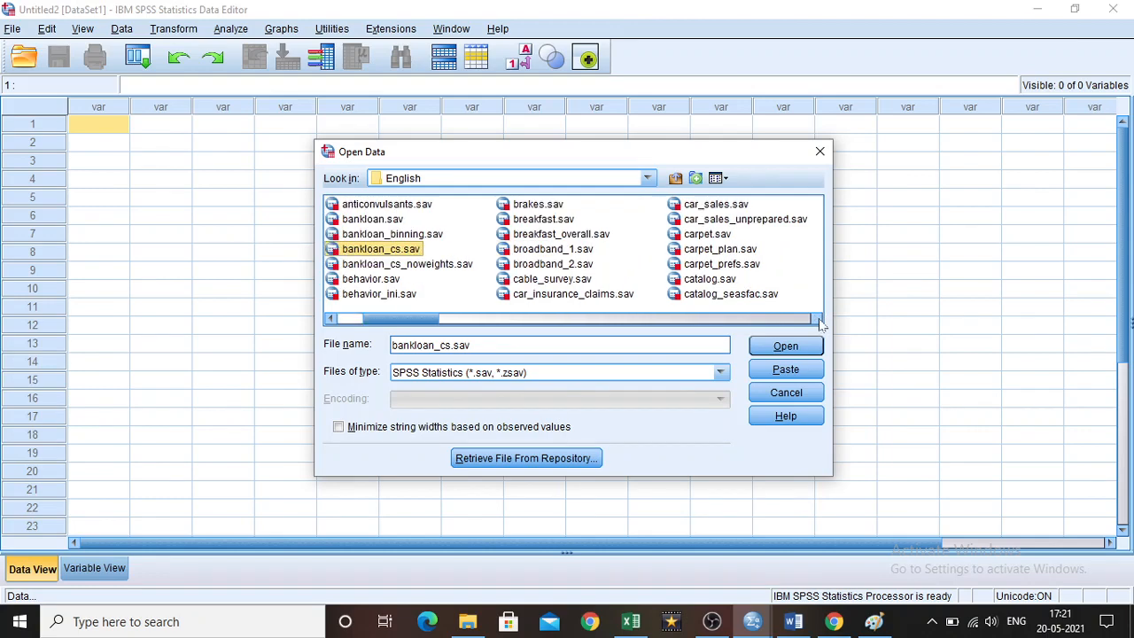
pyautogui.click(716, 280)
pyautogui.press('e')
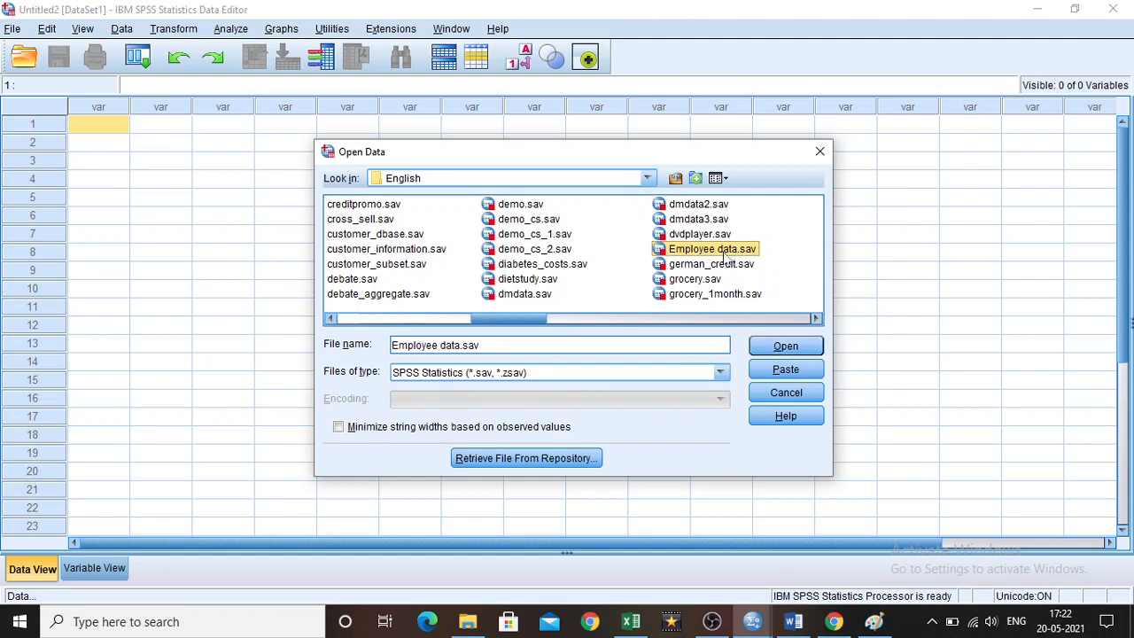
pyautogui.click(804, 349)
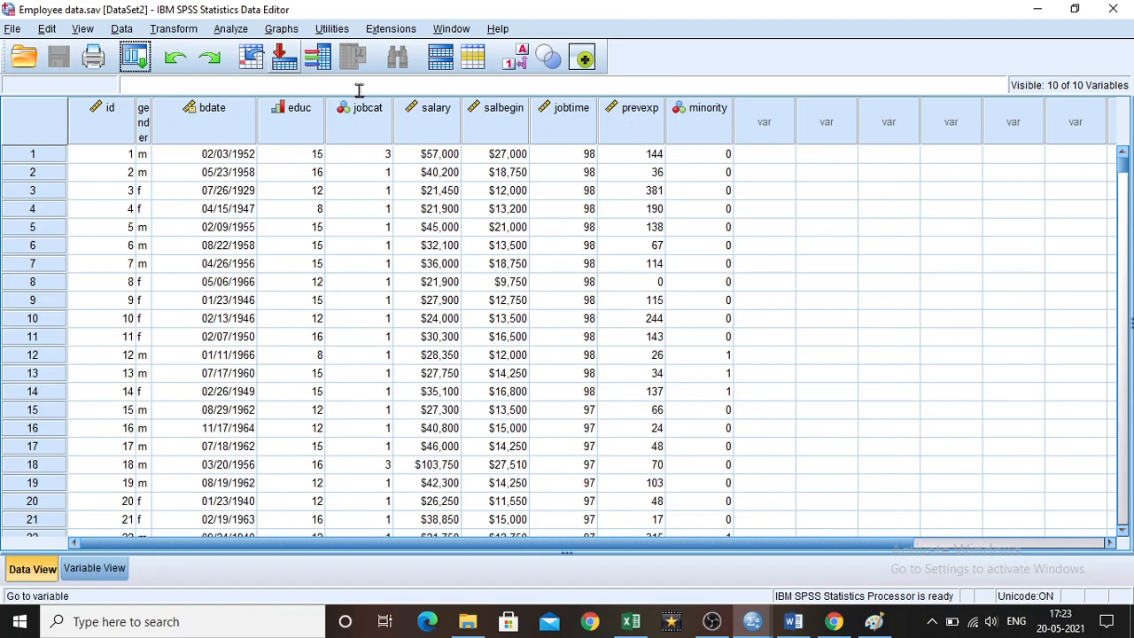
# Step: Start a Frequencies analysis from the descriptive statistics and add Gender and Educational Level as its variables
pyautogui.click(228, 30)
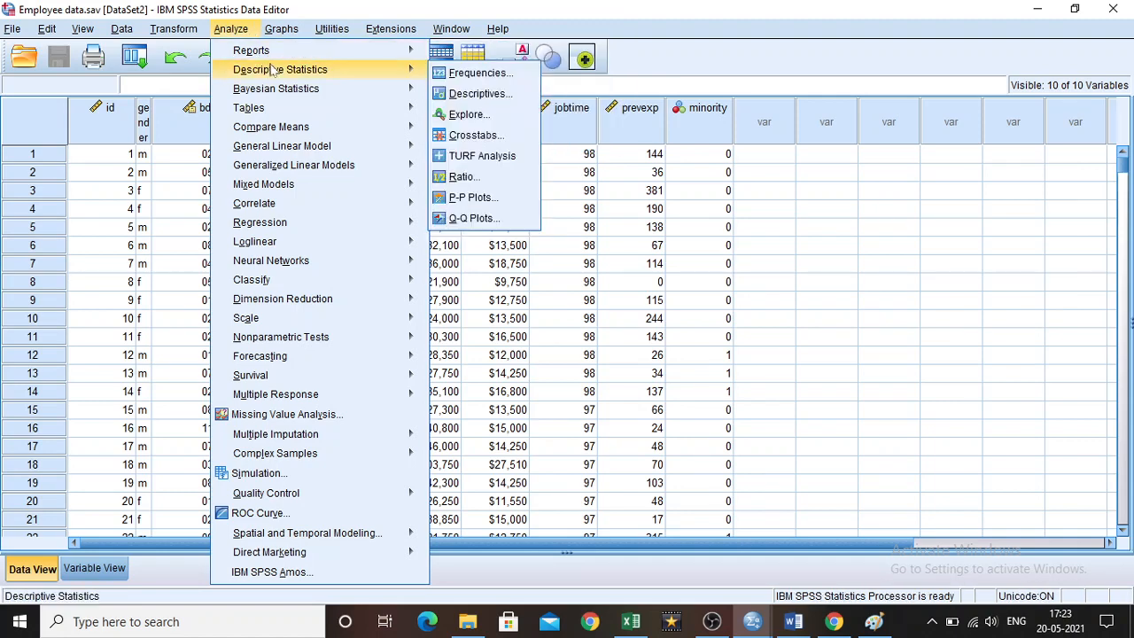
pyautogui.moveTo(270, 99)
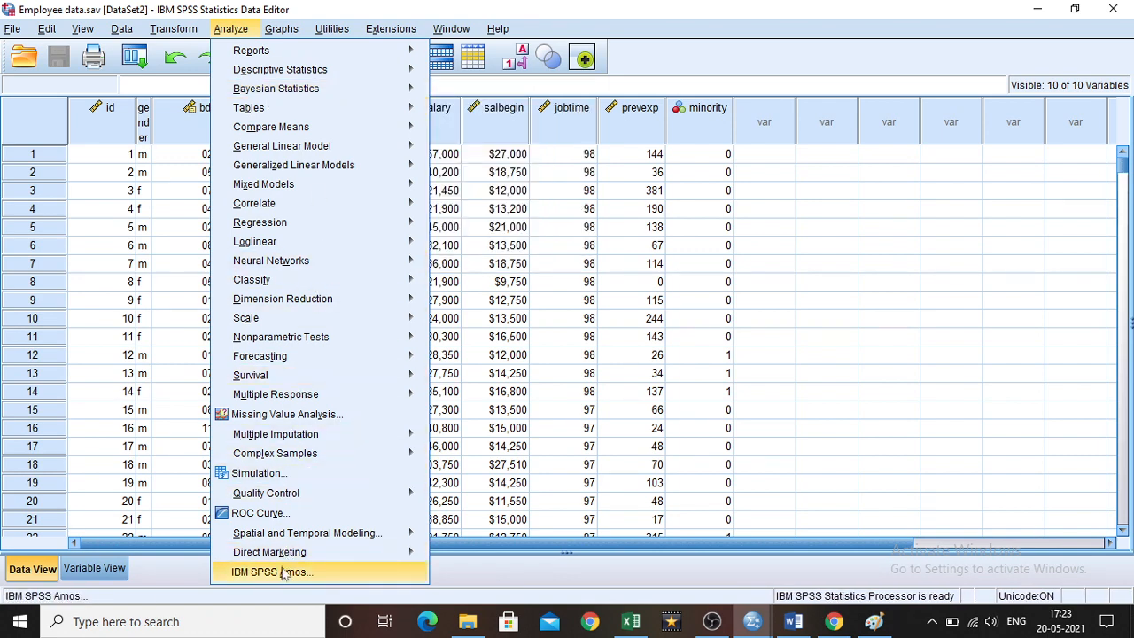
pyautogui.moveTo(320, 55)
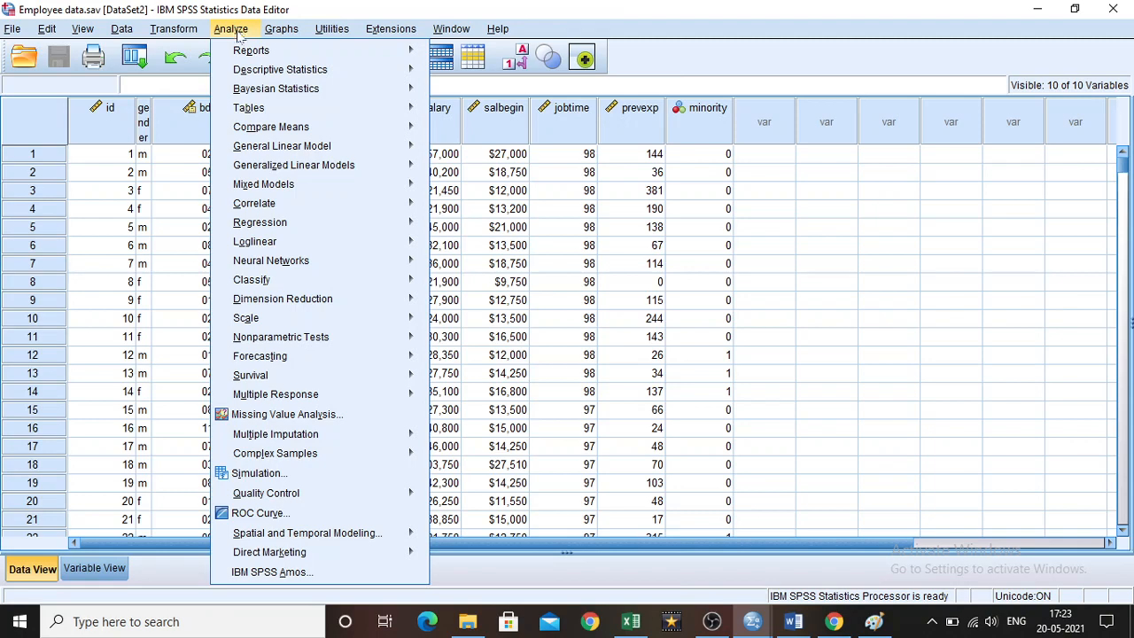
pyautogui.moveTo(268, 70)
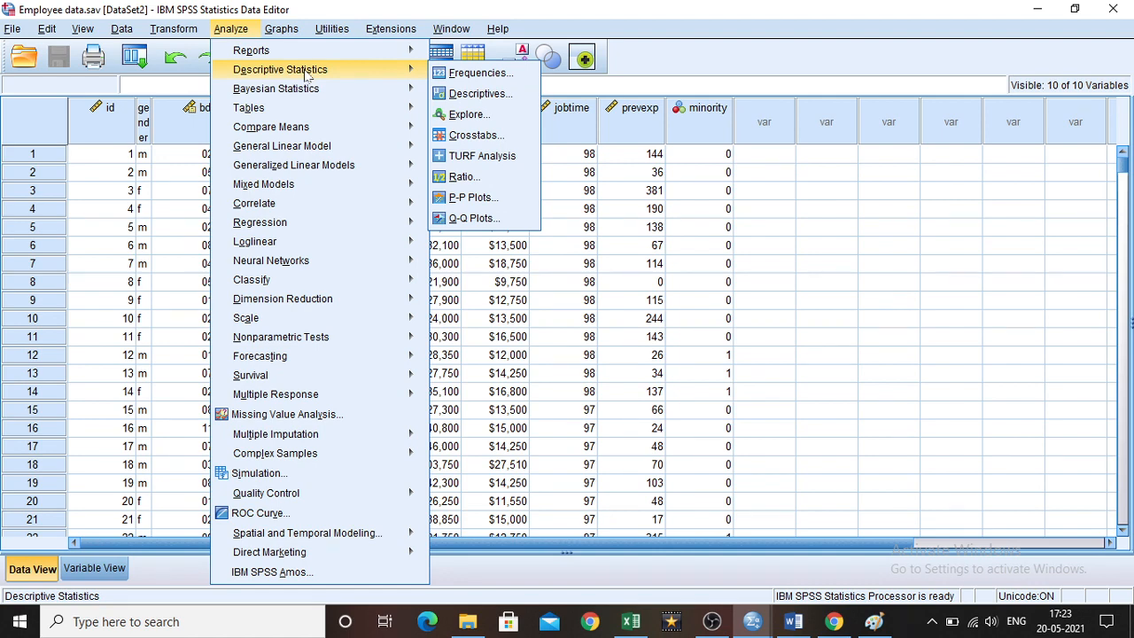
pyautogui.click(469, 77)
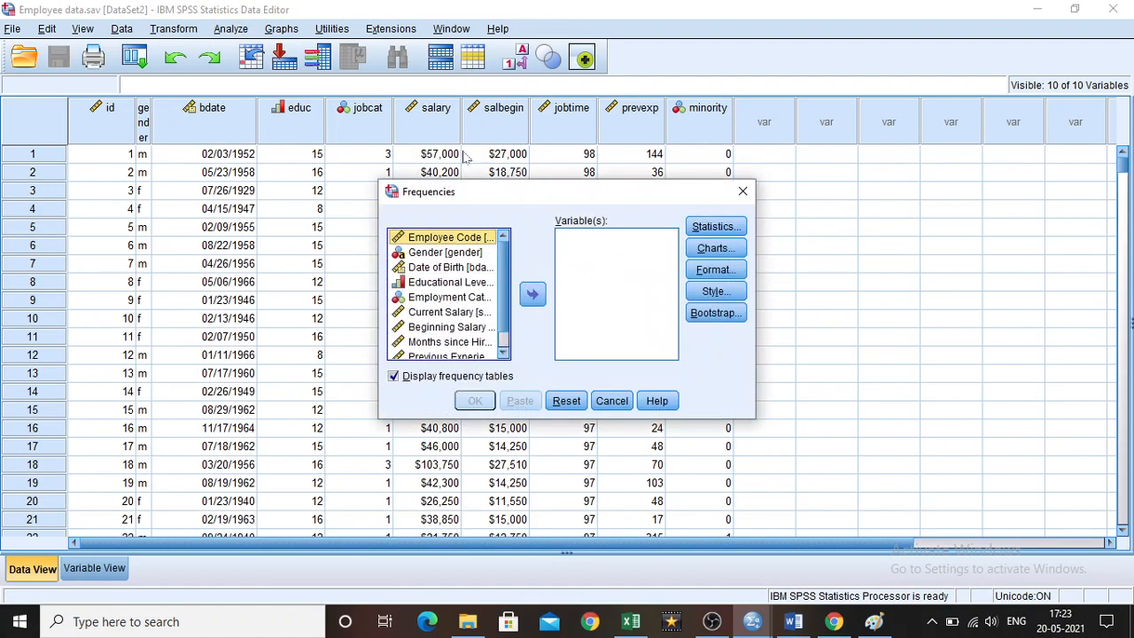
pyautogui.moveTo(541, 198); pyautogui.dragTo(542, 167)
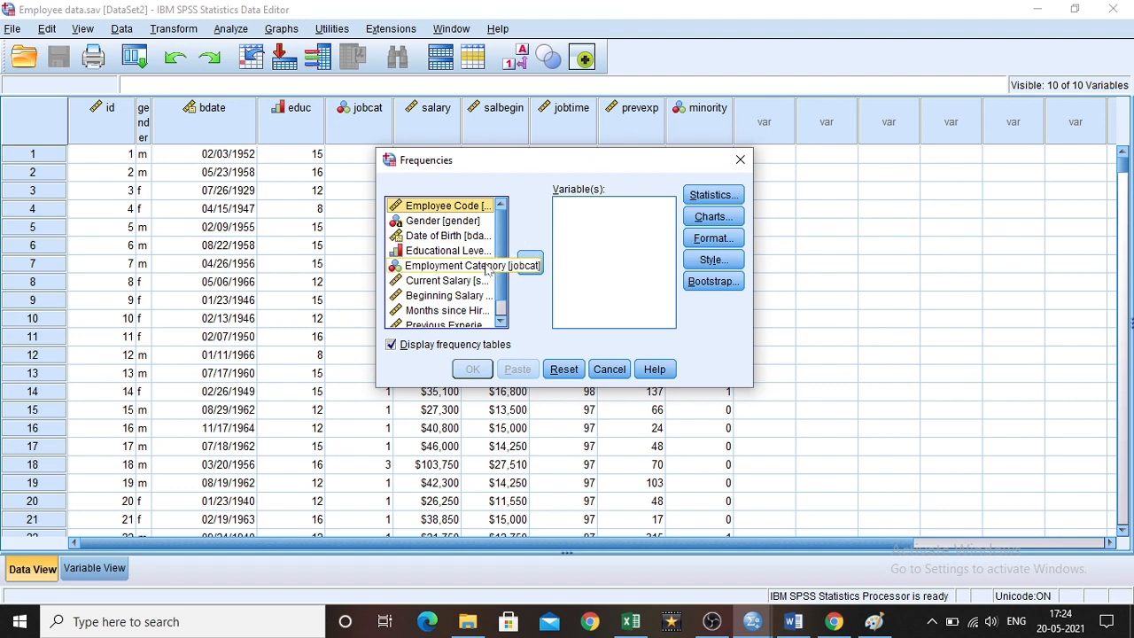
pyautogui.click(465, 225)
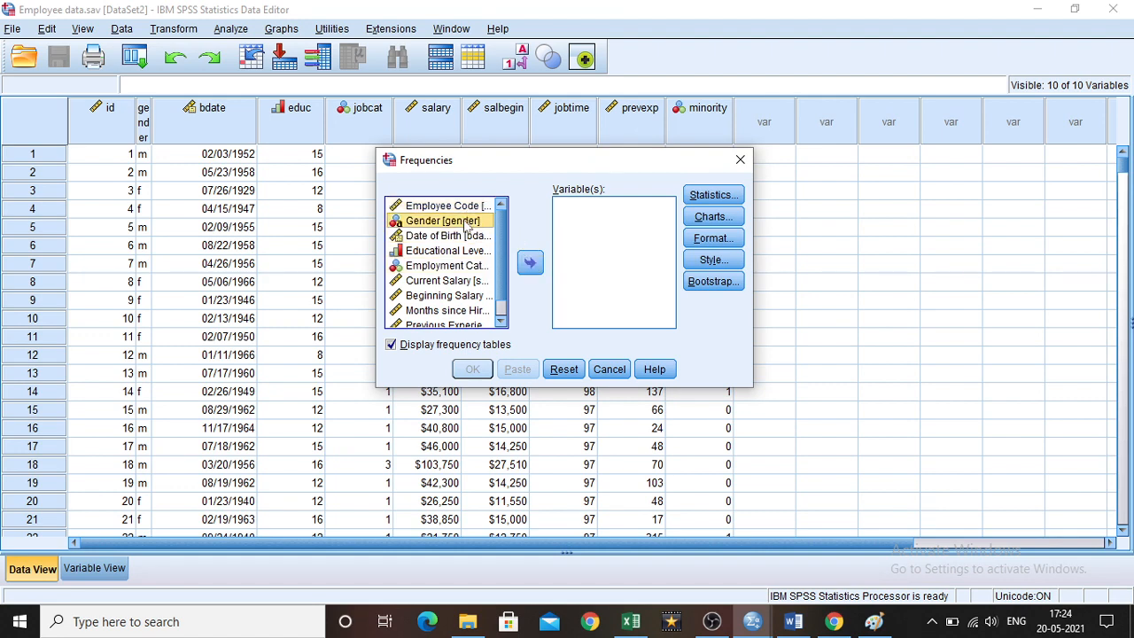
pyautogui.click(532, 261)
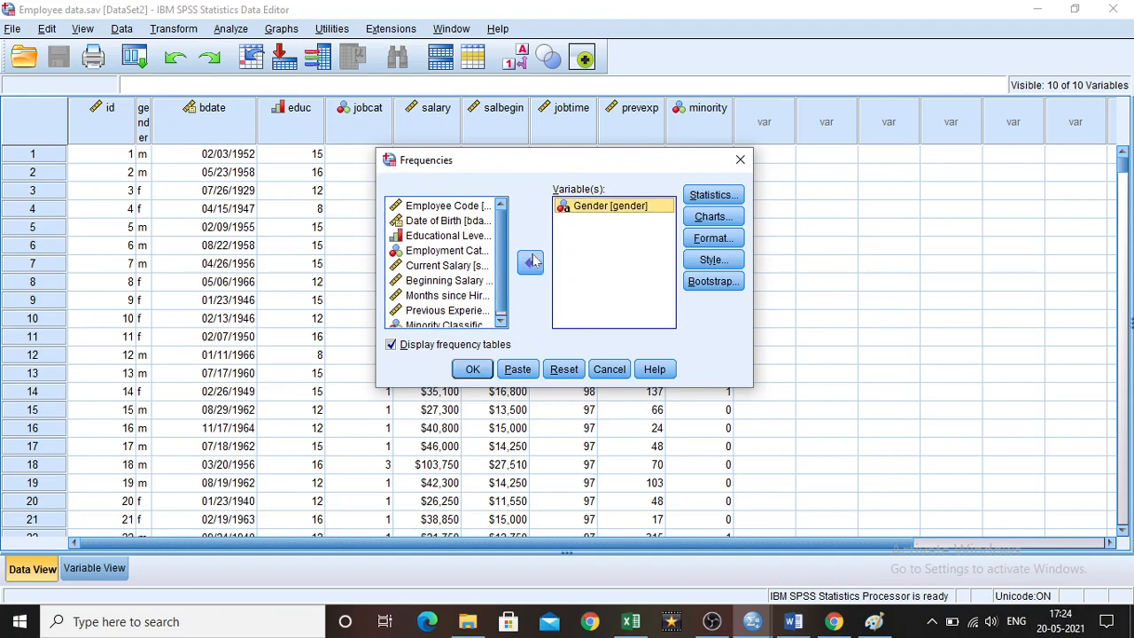
pyautogui.click(480, 238)
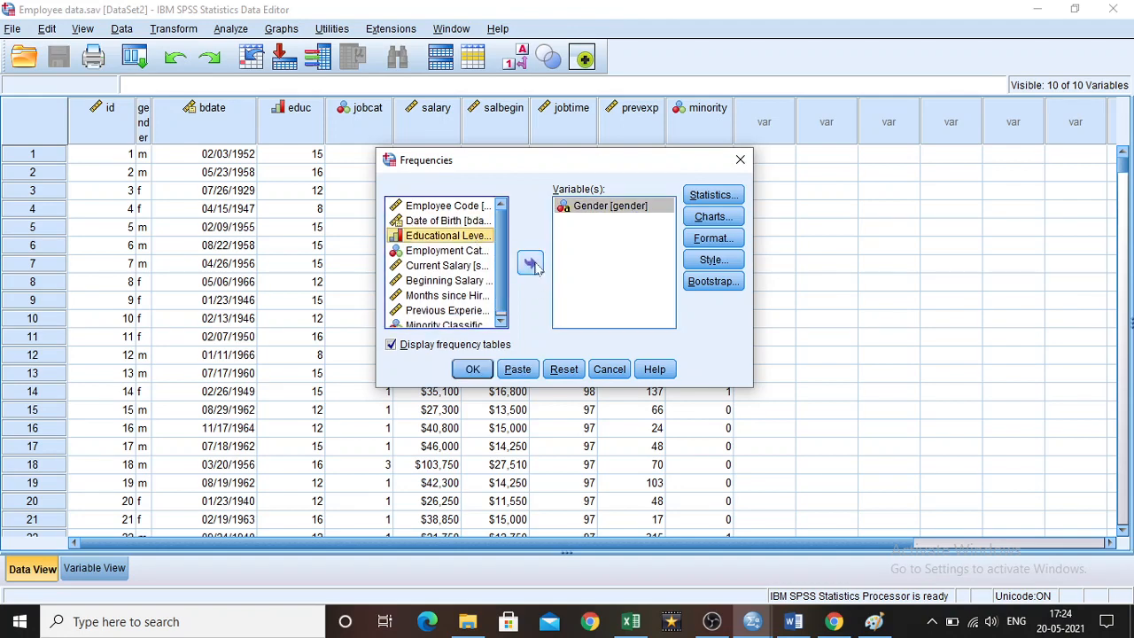
pyautogui.click(531, 263)
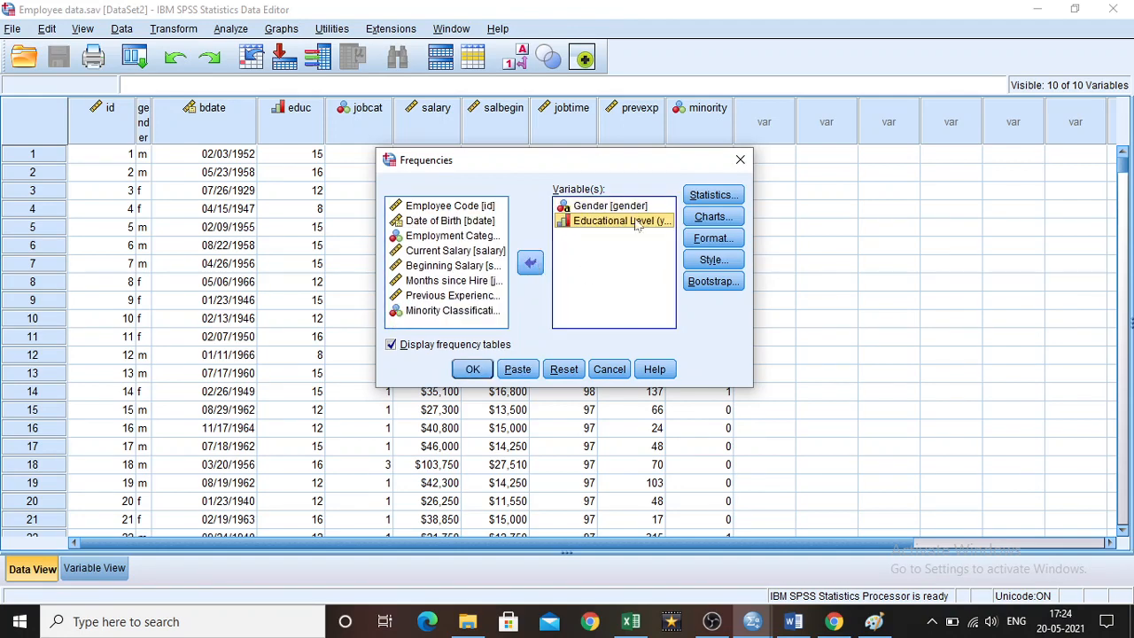
pyautogui.click(440, 209)
pyautogui.click(443, 207)
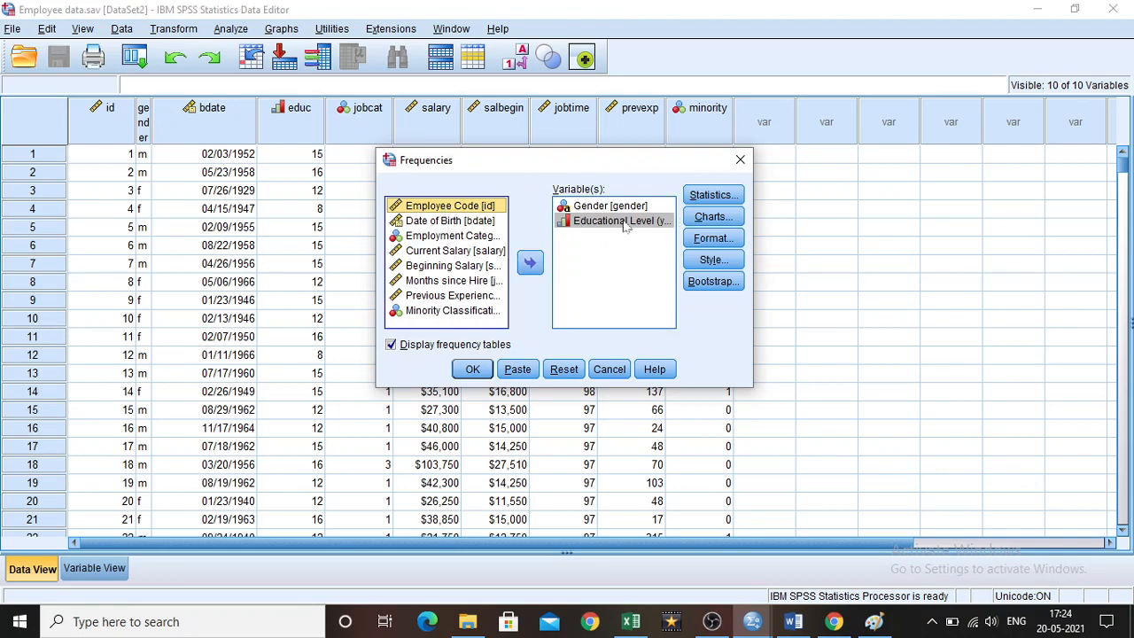
# Step: In the Frequencies statistics options, select the mean, median, mode and sum as central tendency measures
pyautogui.click(719, 202)
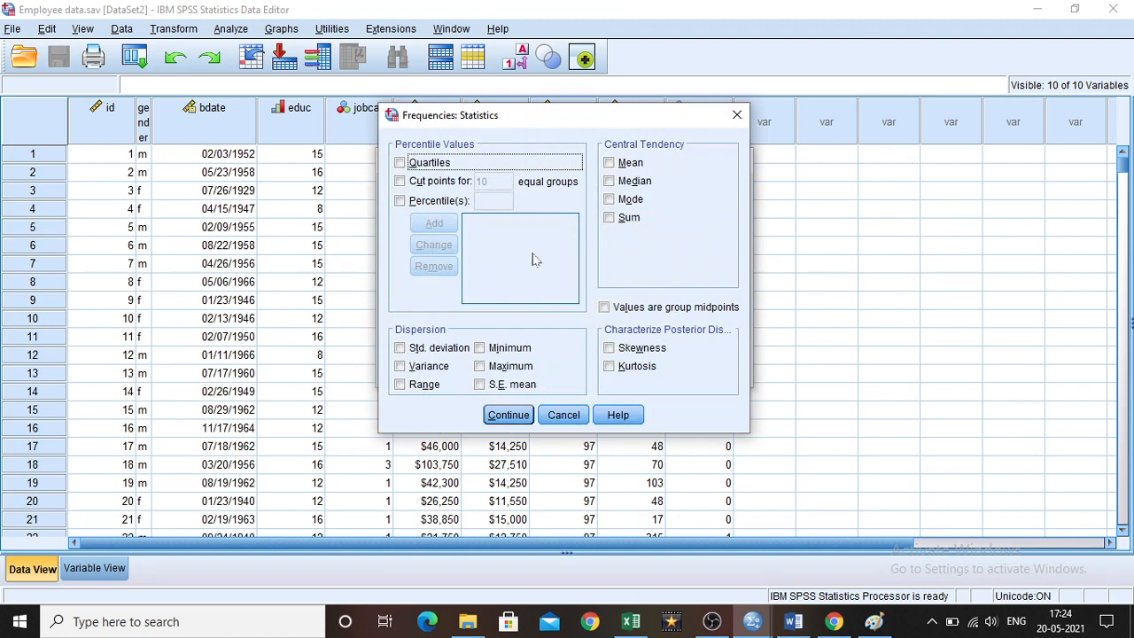
pyautogui.click(609, 164)
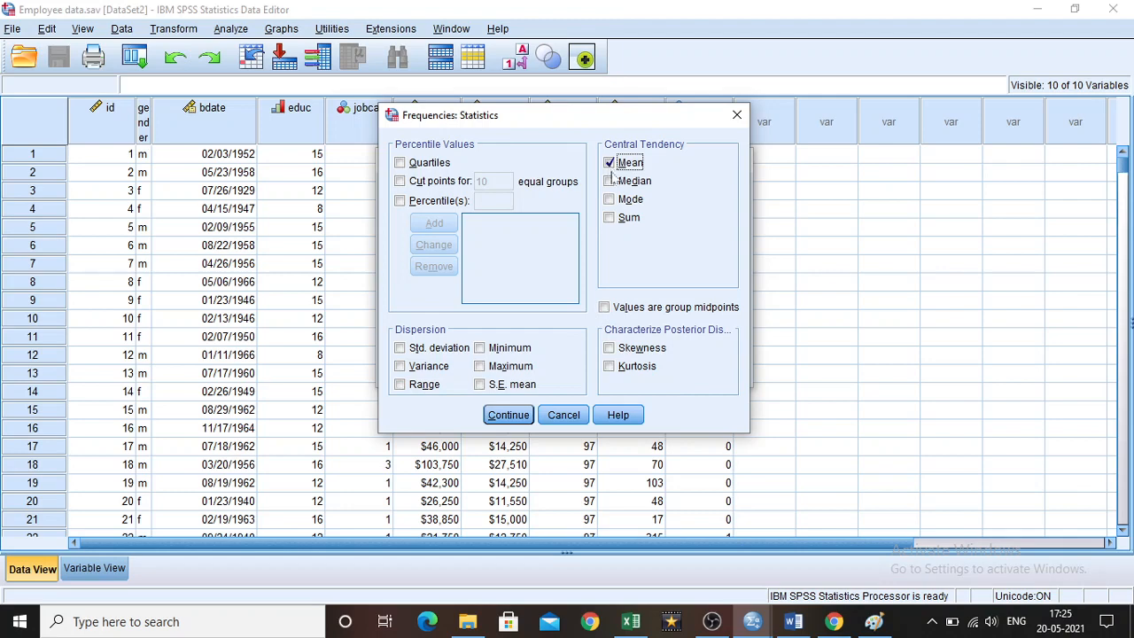
pyautogui.click(609, 182)
pyautogui.click(610, 200)
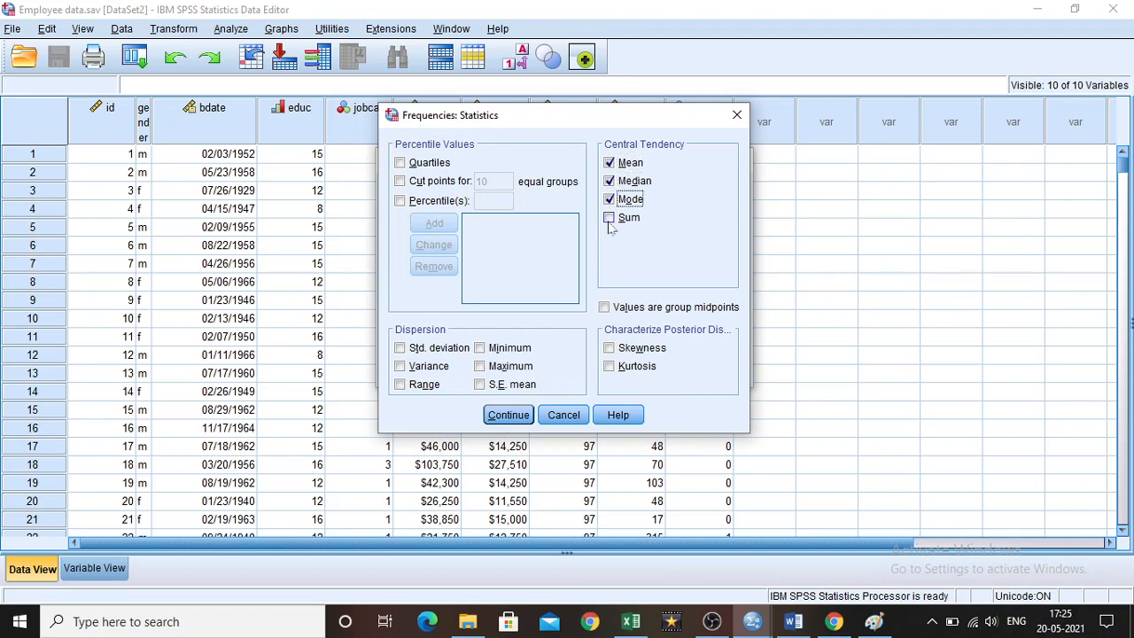
pyautogui.click(610, 218)
# Step: Select standard deviation, variance, range, minimum and maximum as the dispersion measures, leaving out S.E. mean
pyautogui.click(403, 351)
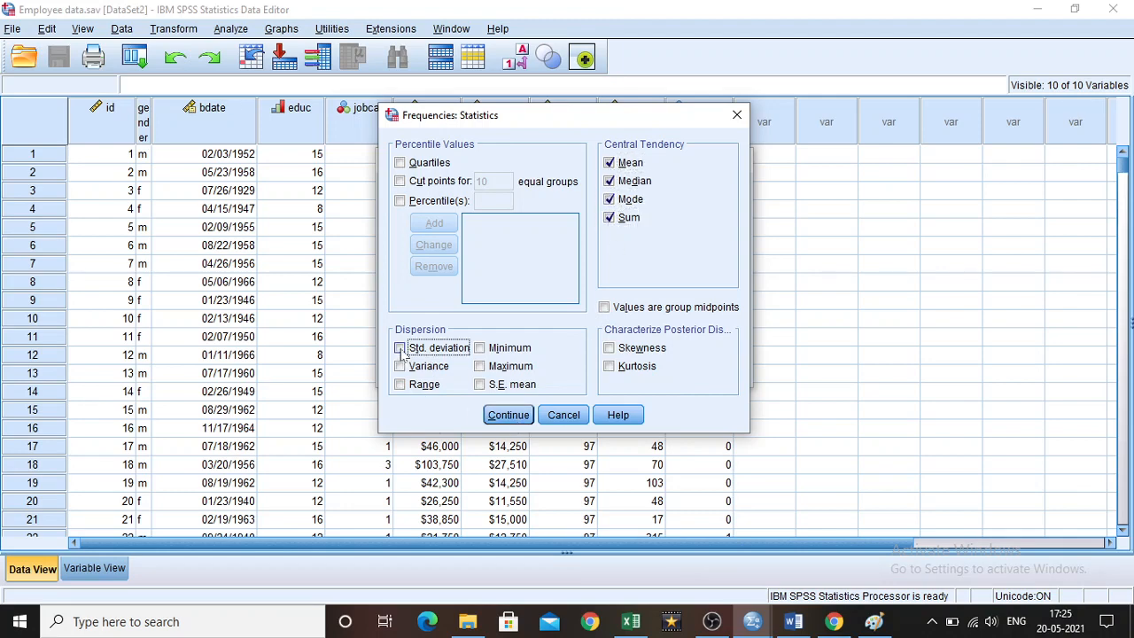
pyautogui.click(479, 348)
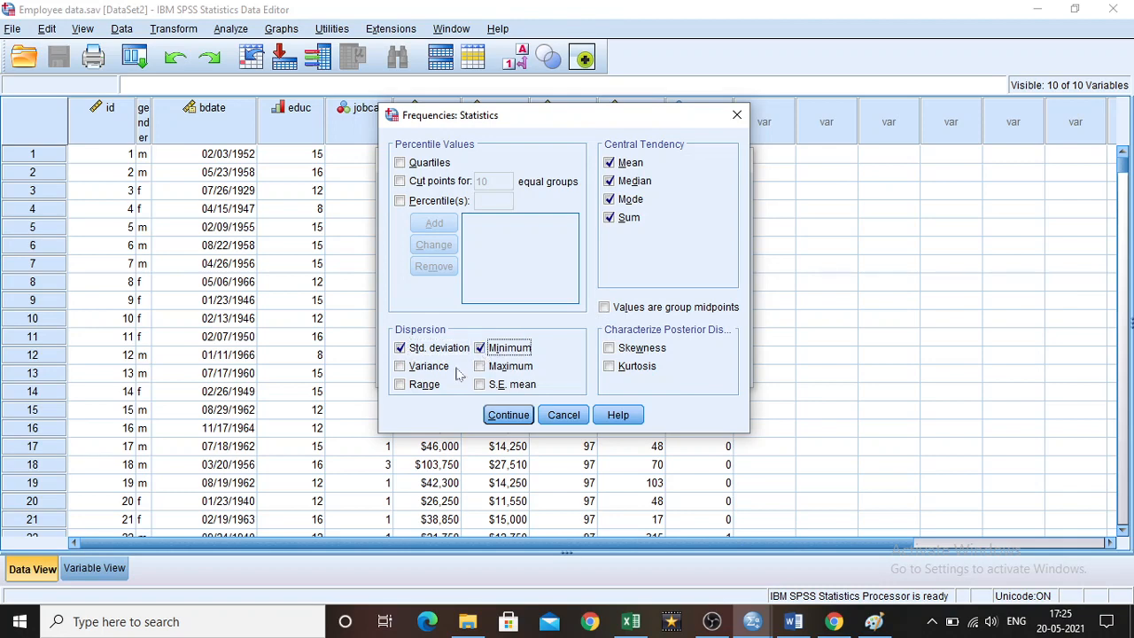
pyautogui.click(401, 366)
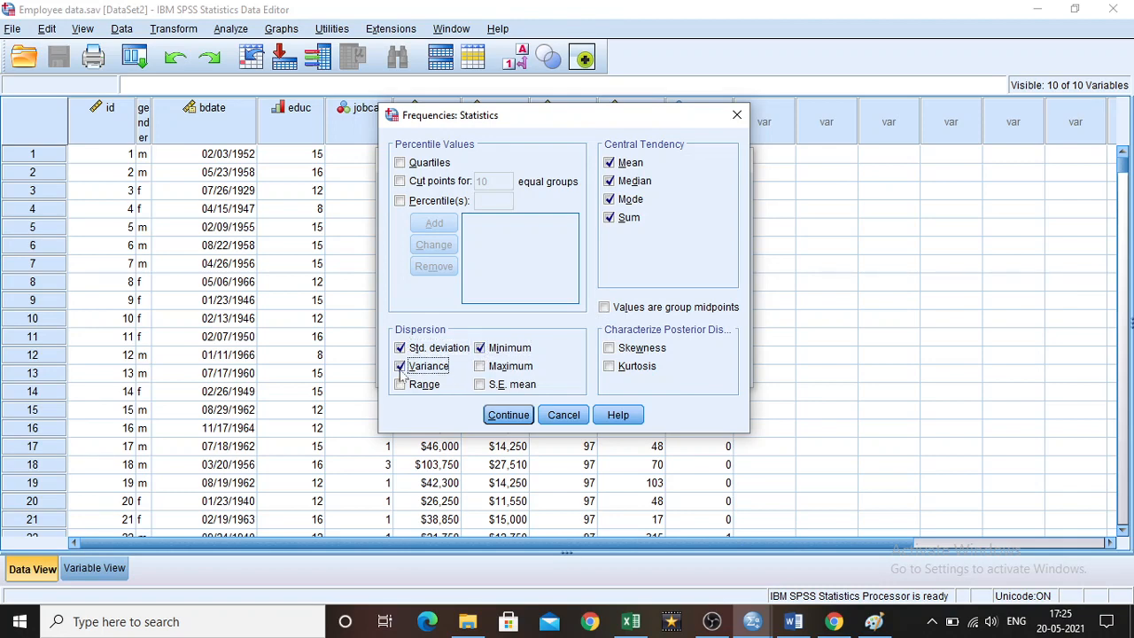
pyautogui.click(480, 366)
pyautogui.click(400, 384)
pyautogui.click(493, 388)
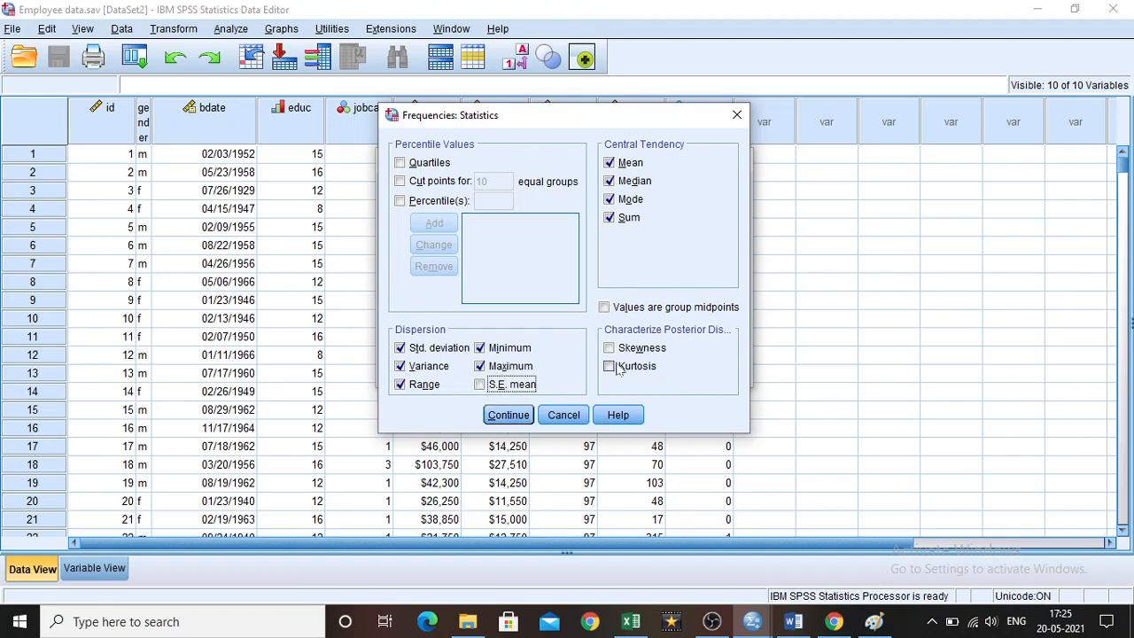
# Step: Include S.E. mean among the dispersion measures and accept the Frequencies statistics options
pyautogui.click(480, 384)
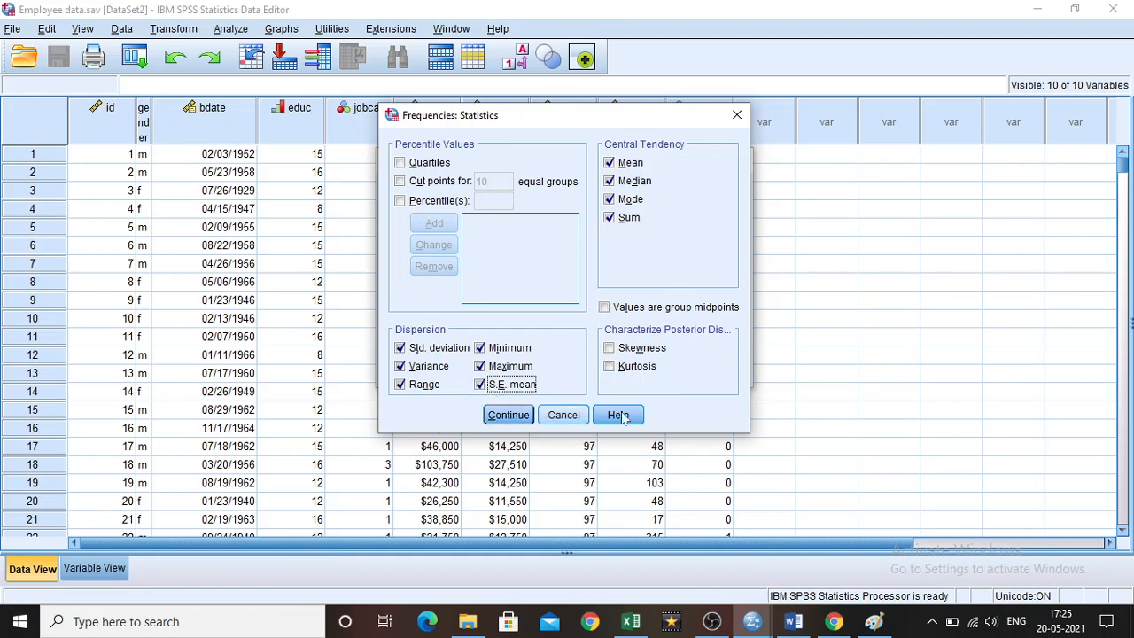
pyautogui.click(507, 415)
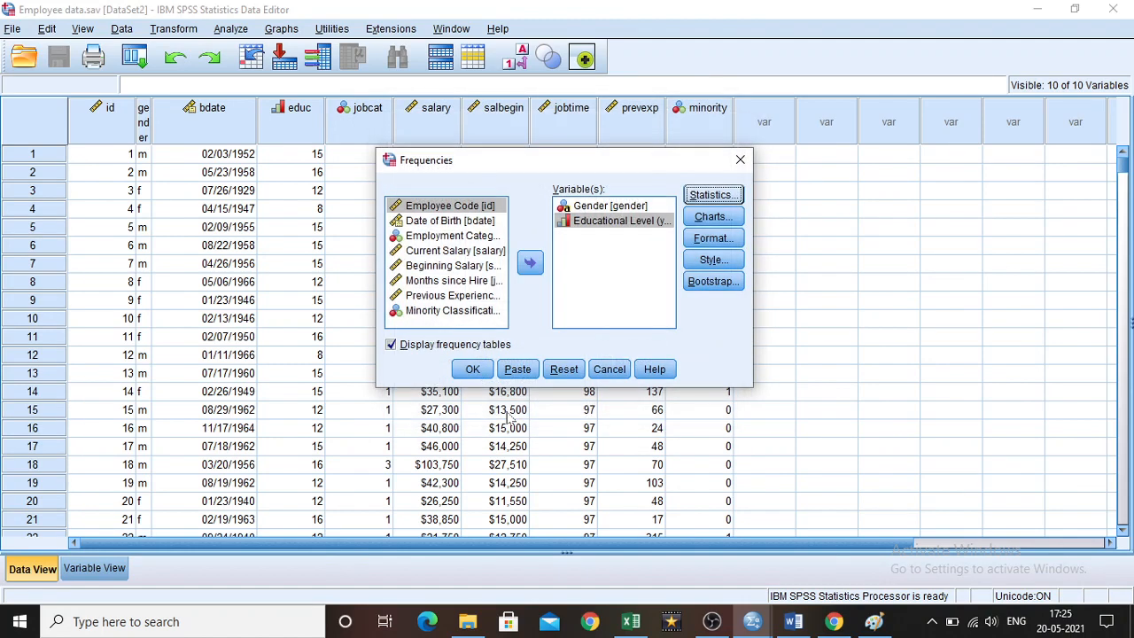
# Step: Set the Frequencies chart type to histograms with the normal curve shown and accept the chart options
pyautogui.click(714, 217)
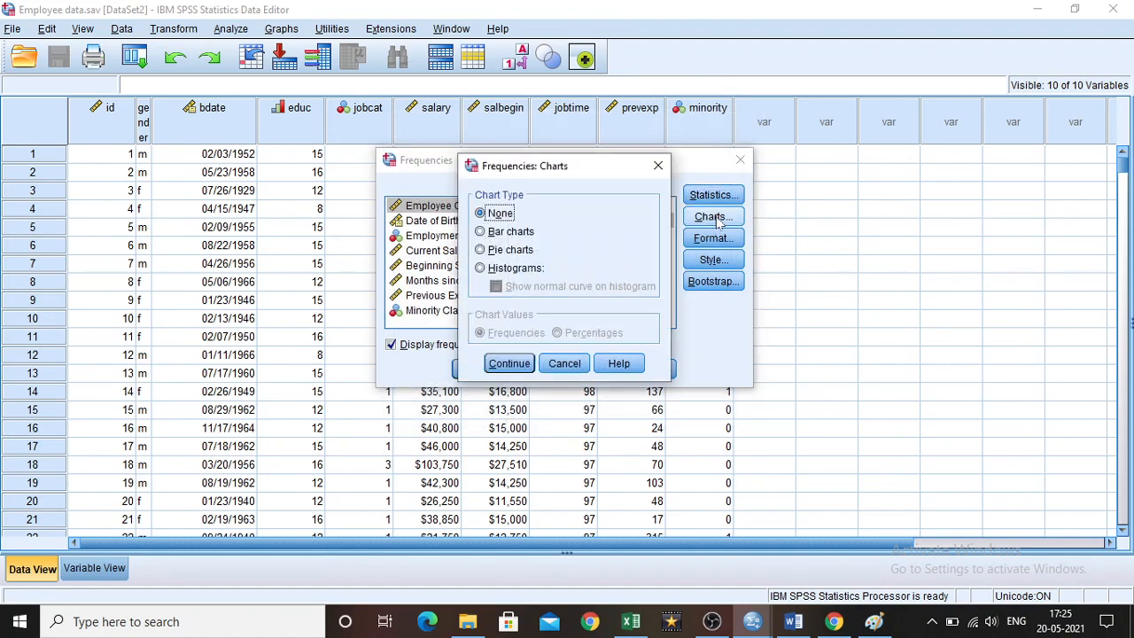
pyautogui.click(519, 234)
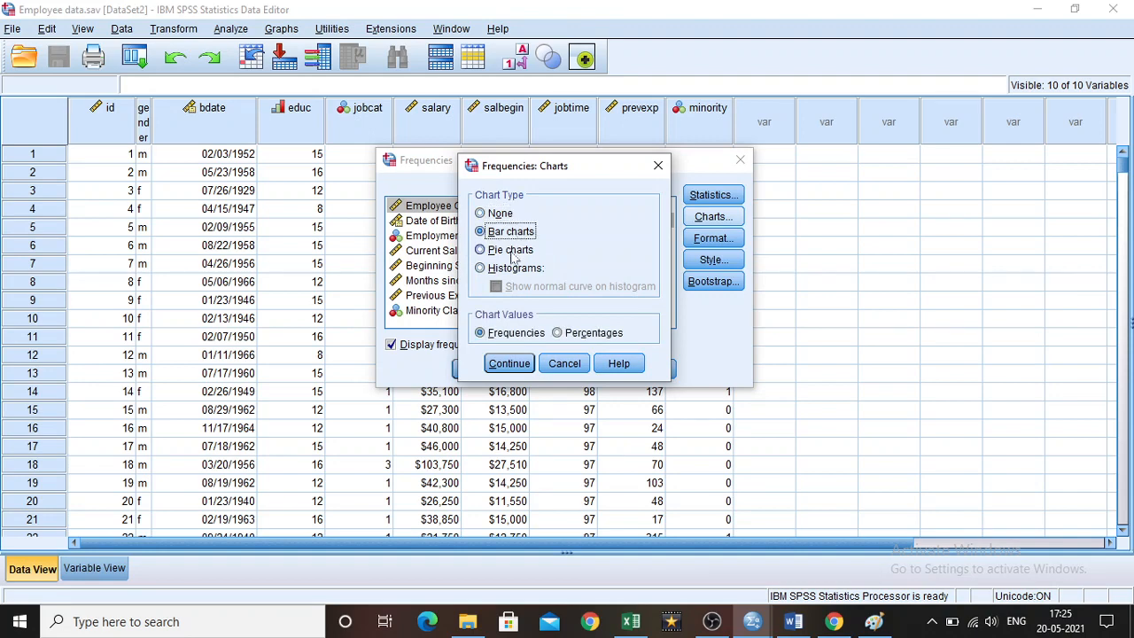
pyautogui.click(514, 253)
pyautogui.click(517, 269)
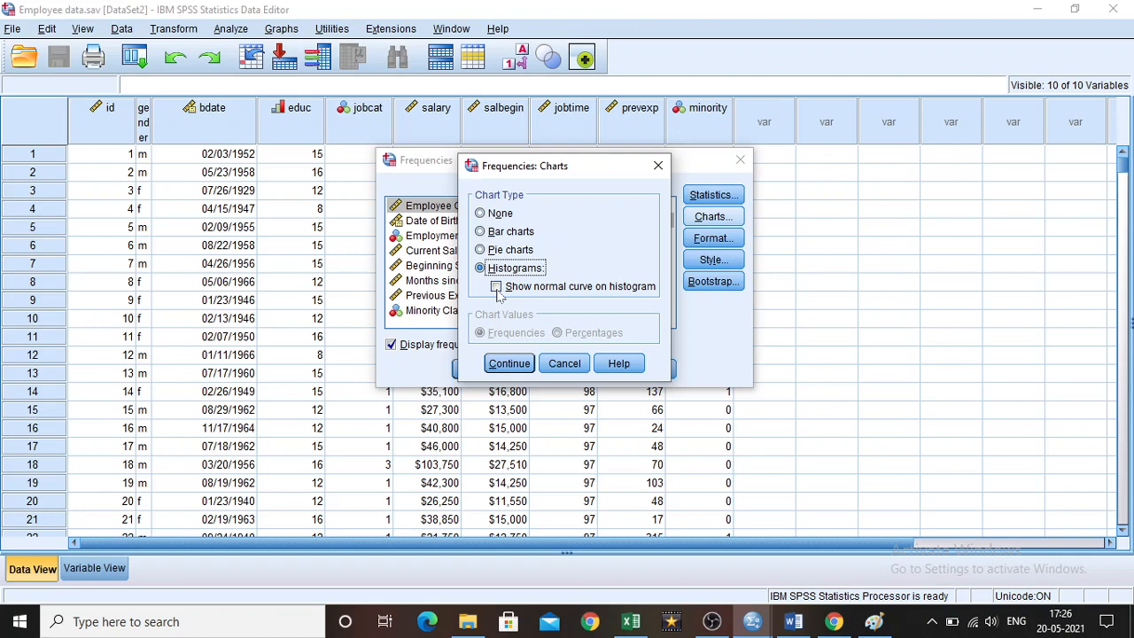
pyautogui.click(497, 295)
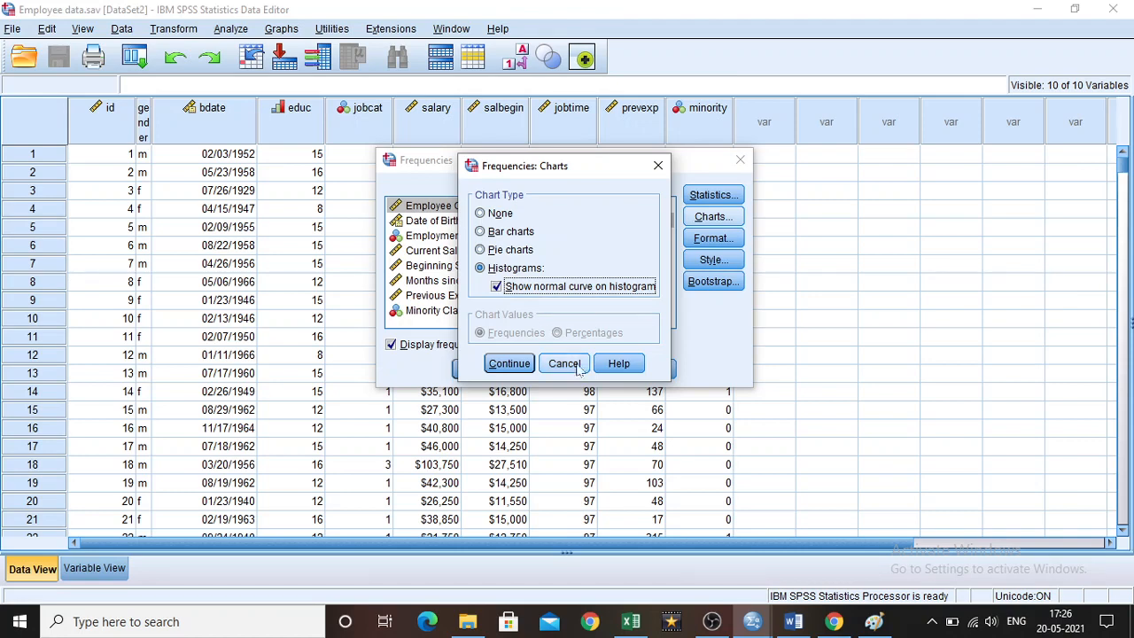
pyautogui.click(509, 363)
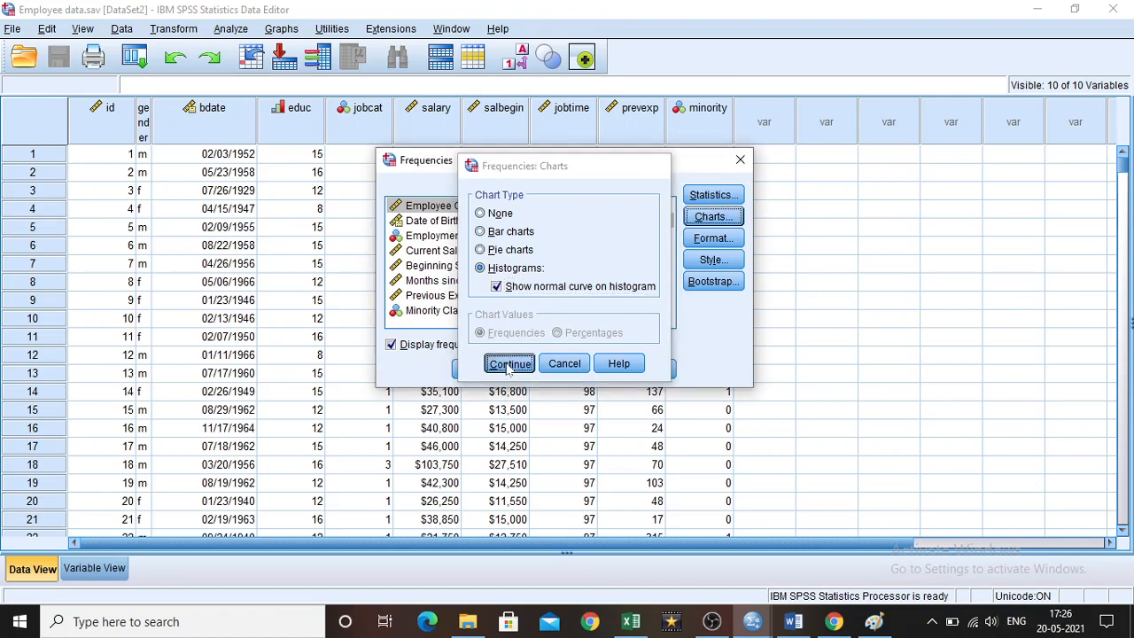
# Step: Check the format and table style options without changing them, and run the Frequencies analysis
pyautogui.click(713, 239)
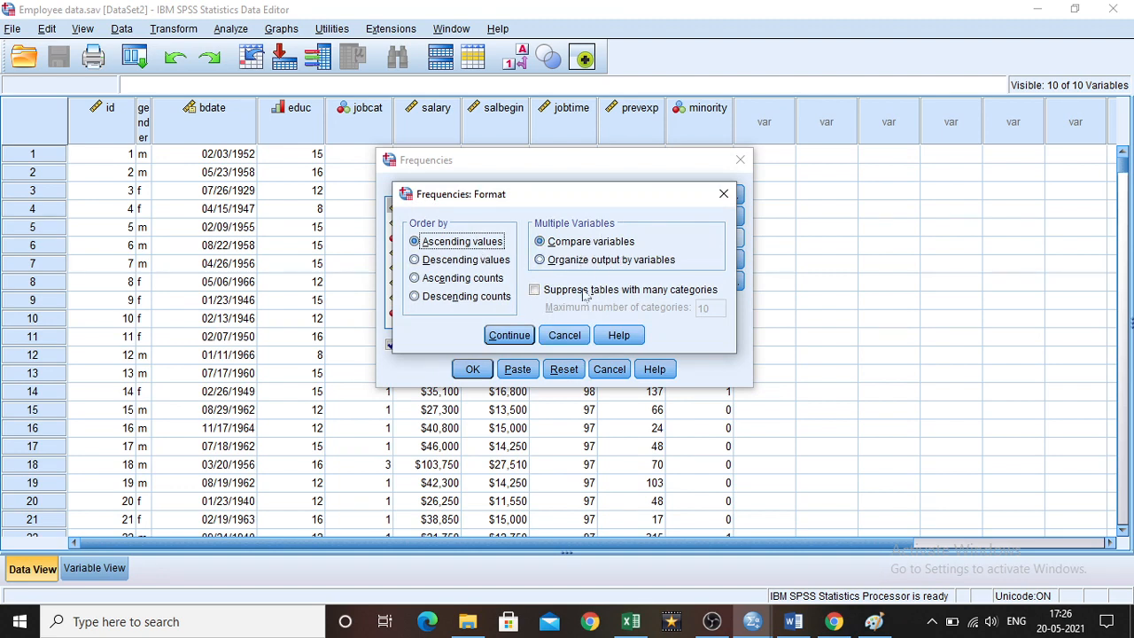
pyautogui.click(509, 335)
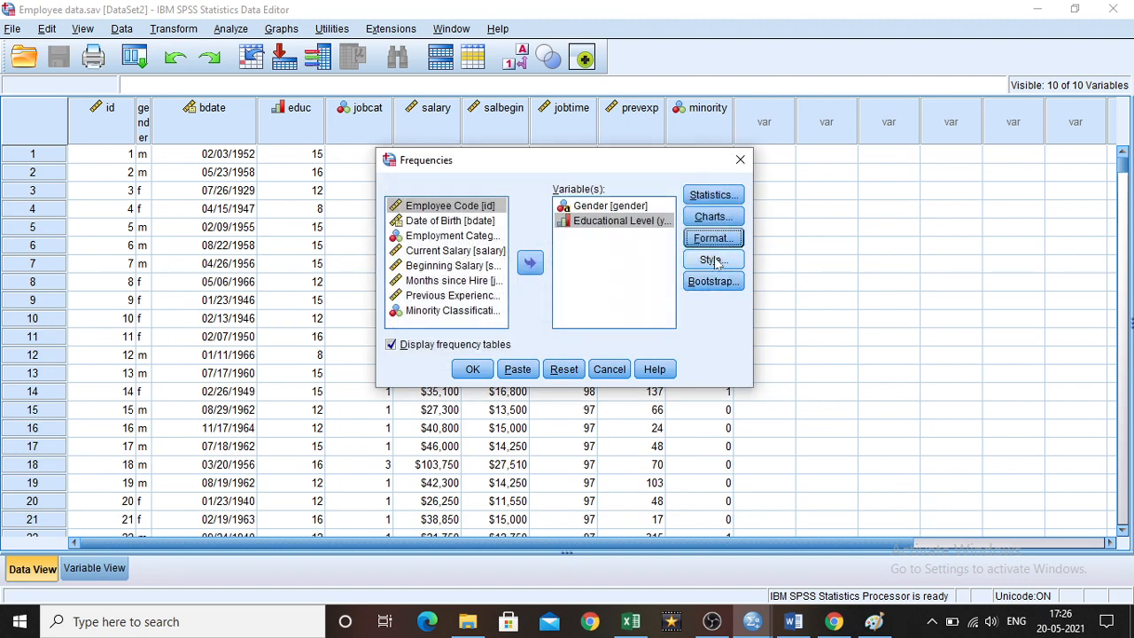
pyautogui.click(716, 261)
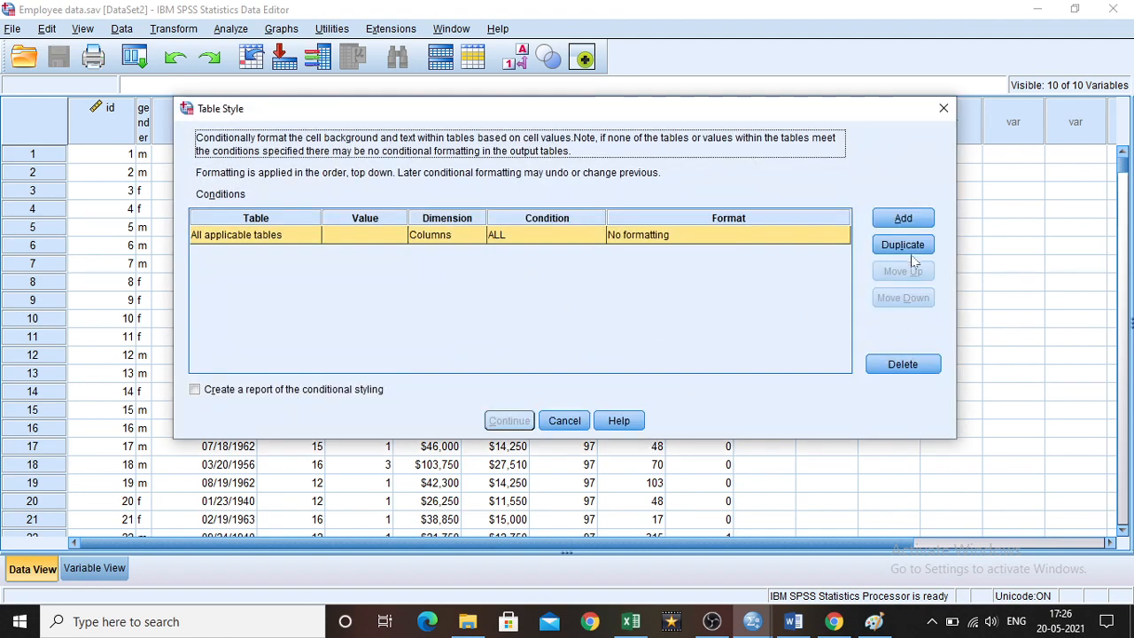
pyautogui.click(558, 421)
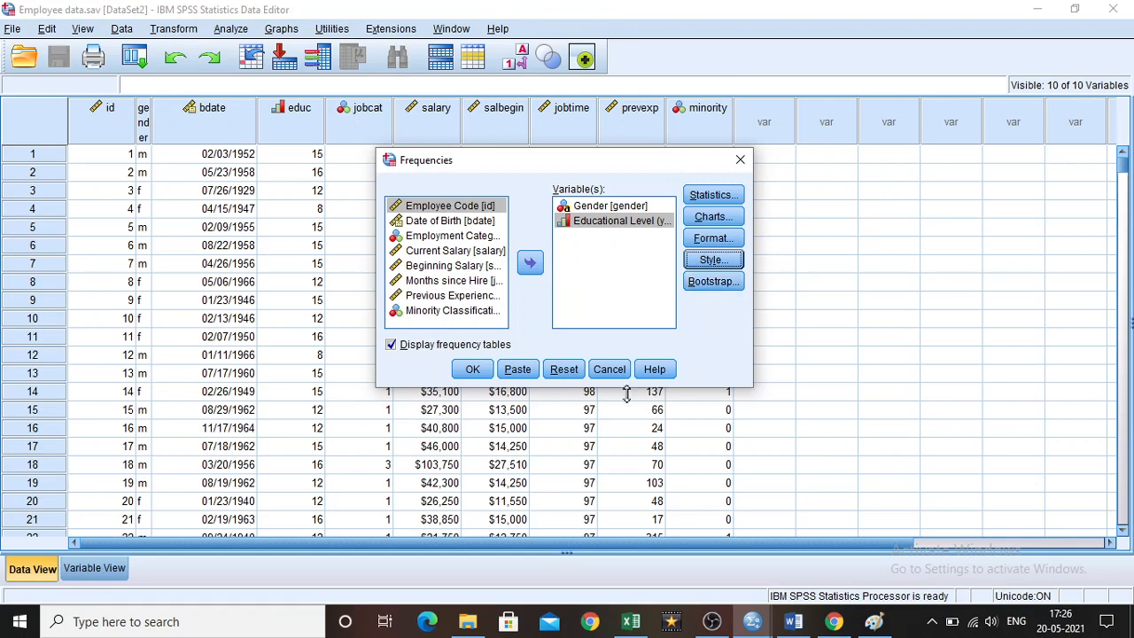
pyautogui.click(475, 370)
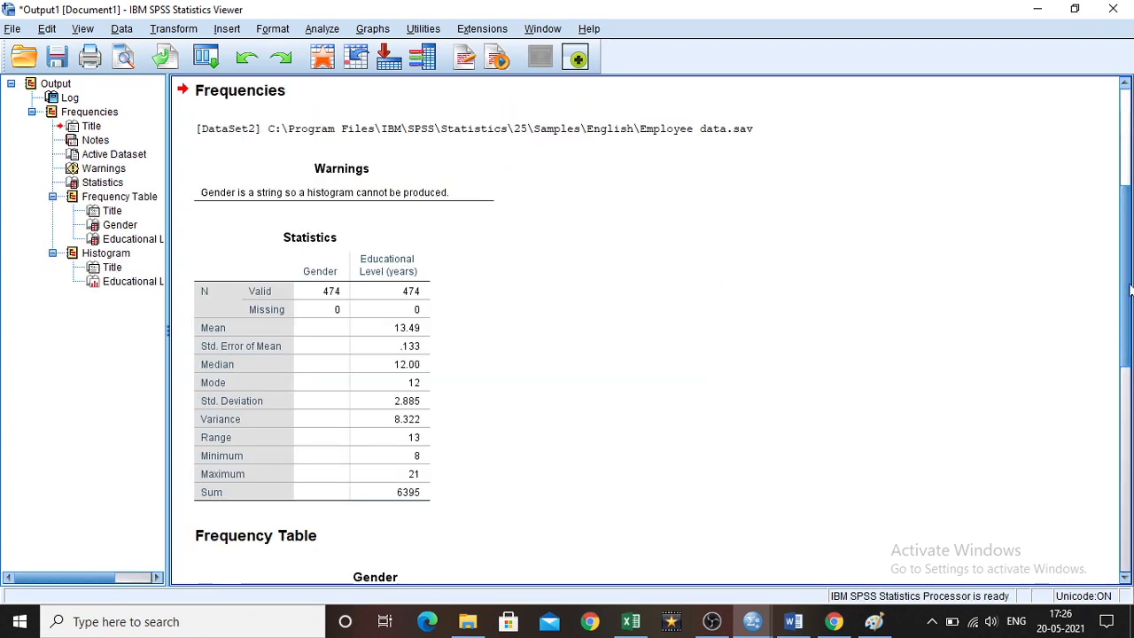
# Step: Examine the command log and the Statistics table for Gender and Educational Level in the output
pyautogui.moveTo(1127, 284); pyautogui.dragTo(1126, 283)
pyautogui.click(1127, 132)
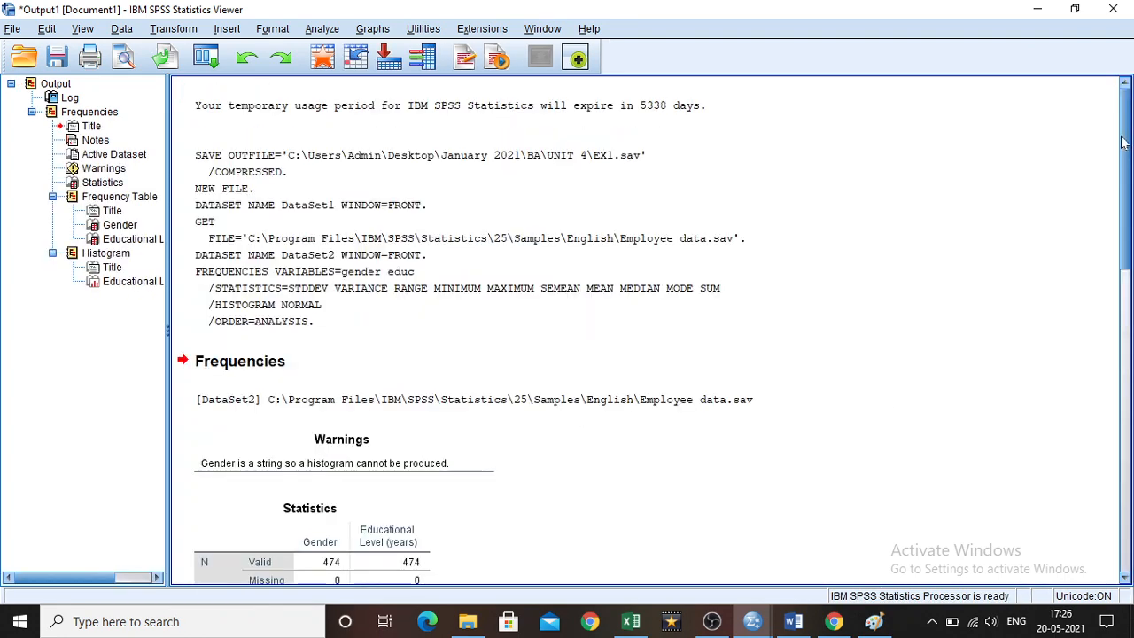
pyautogui.click(1125, 576)
pyautogui.scroll(-5, 1128, 580)
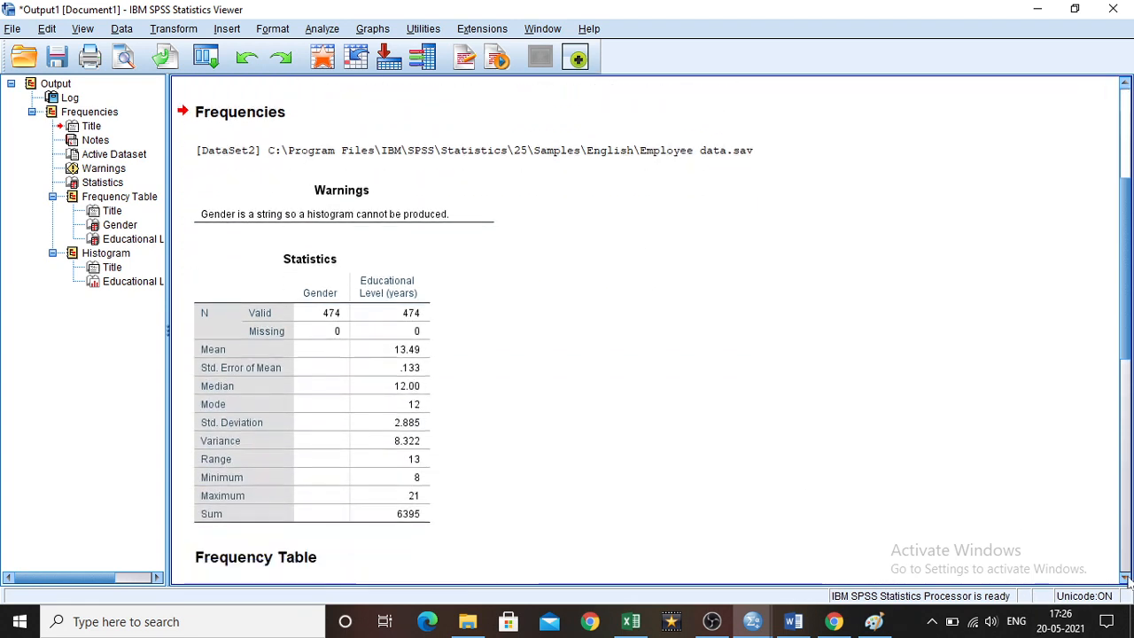
pyautogui.click(350, 246)
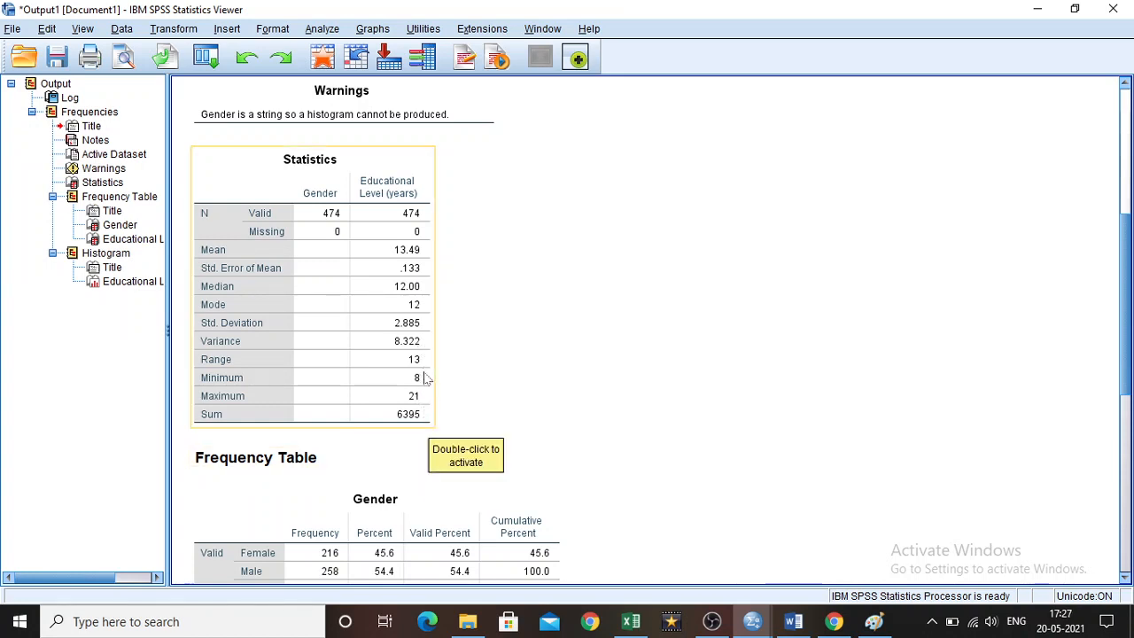
# Step: Review the frequency tables for Gender and Educational Level, including their percent and cumulative percent columns
pyautogui.moveTo(1113, 288); pyautogui.dragTo(1102, 377)
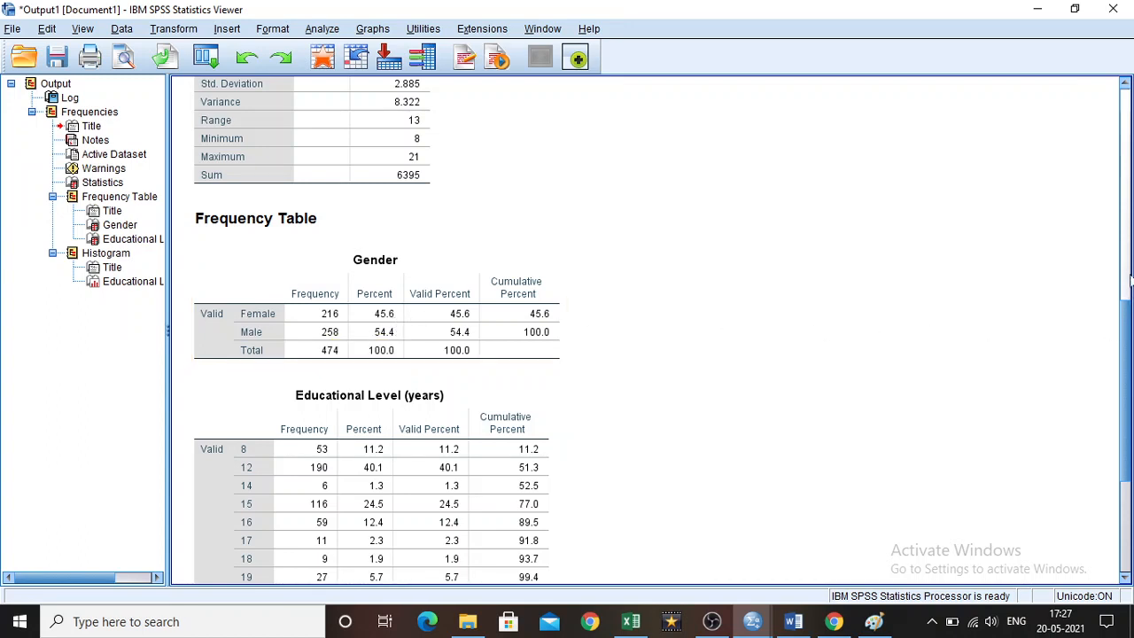
pyautogui.click(1129, 280)
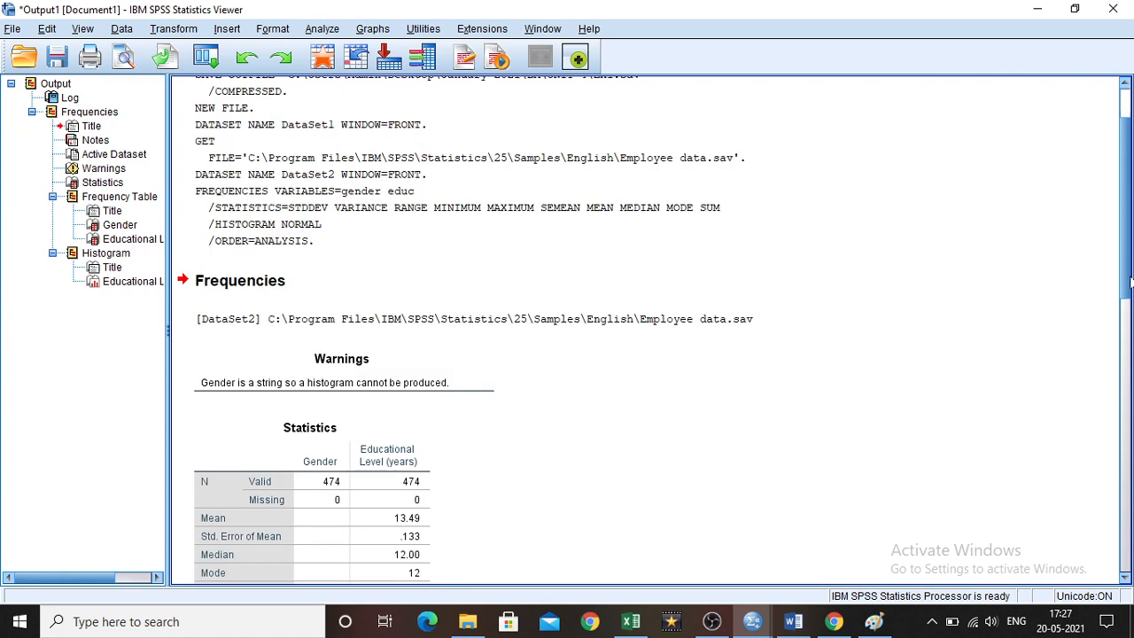
pyautogui.click(1129, 379)
pyautogui.scroll(5, 979, 317)
pyautogui.scroll(-5, 977, 314)
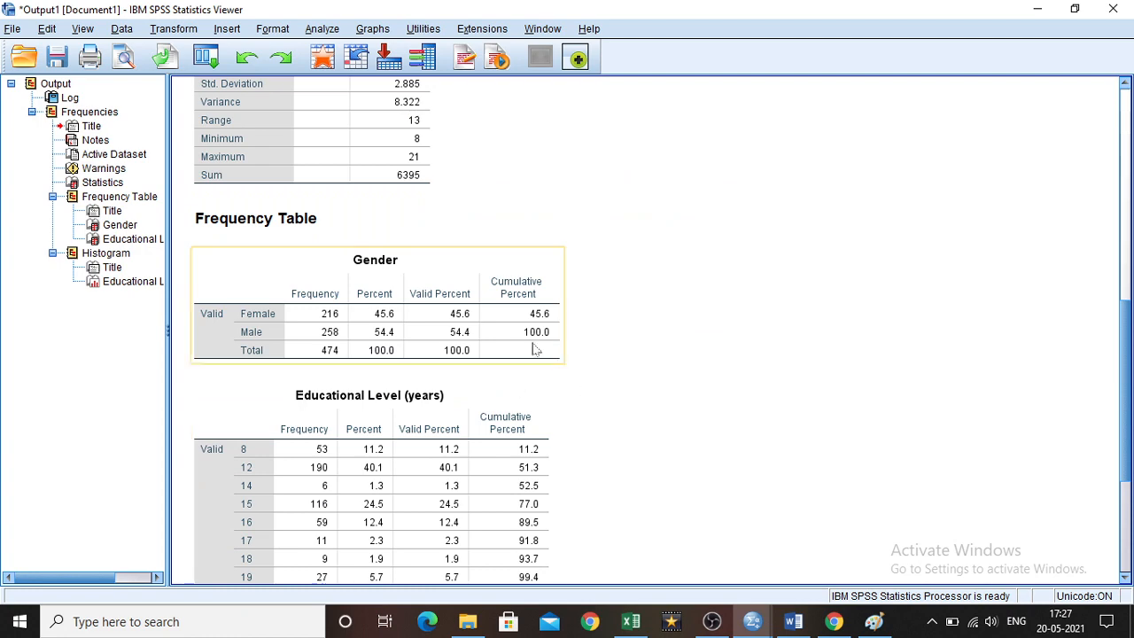
pyautogui.click(1129, 253)
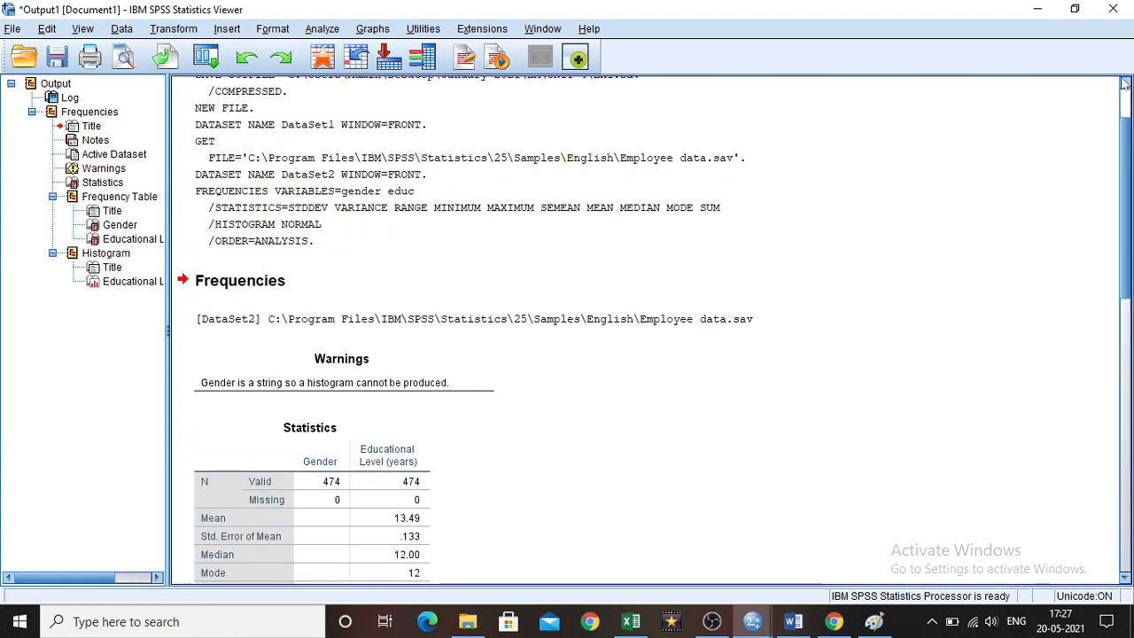
pyautogui.scroll(2, 1124, 106)
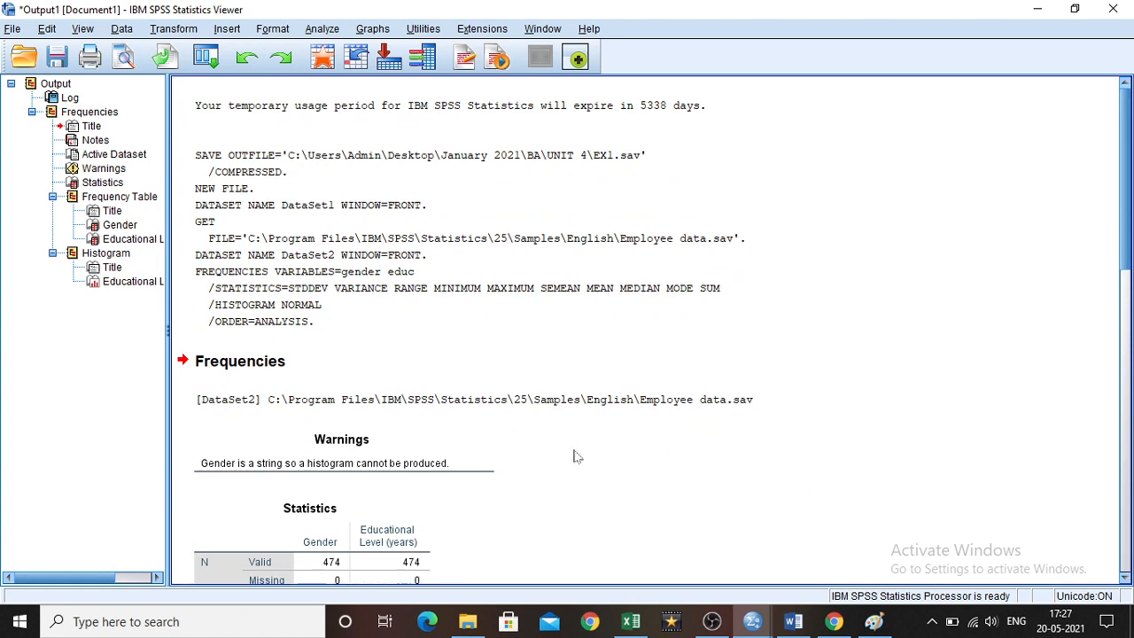
pyautogui.scroll(-5, 1127, 574)
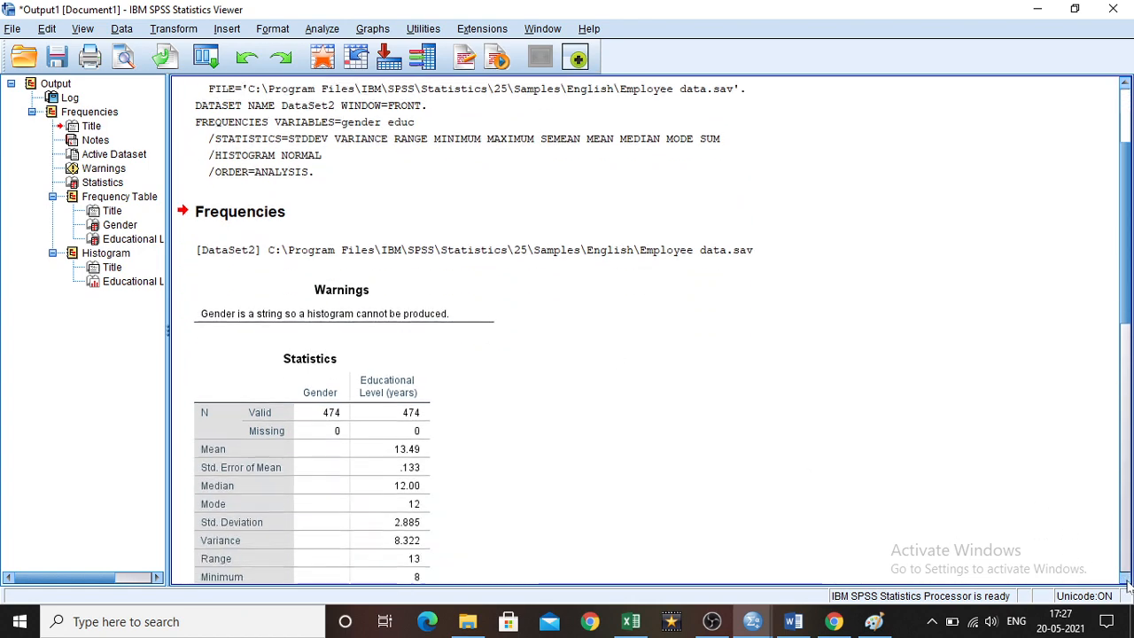
pyautogui.scroll(-5, 1127, 581)
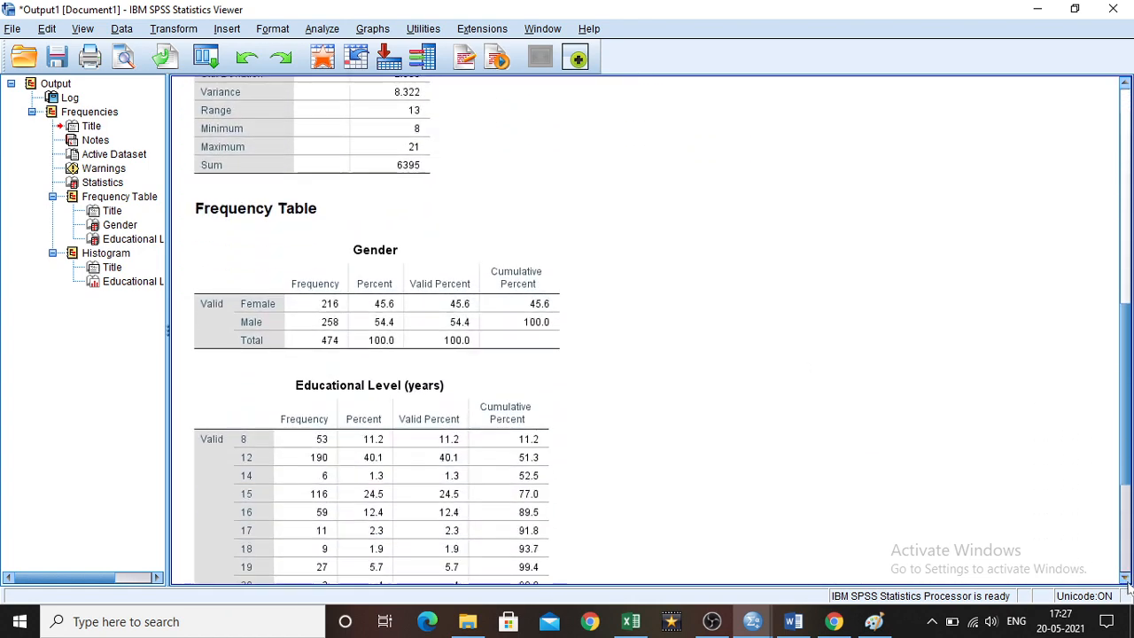
pyautogui.scroll(-3, 1126, 585)
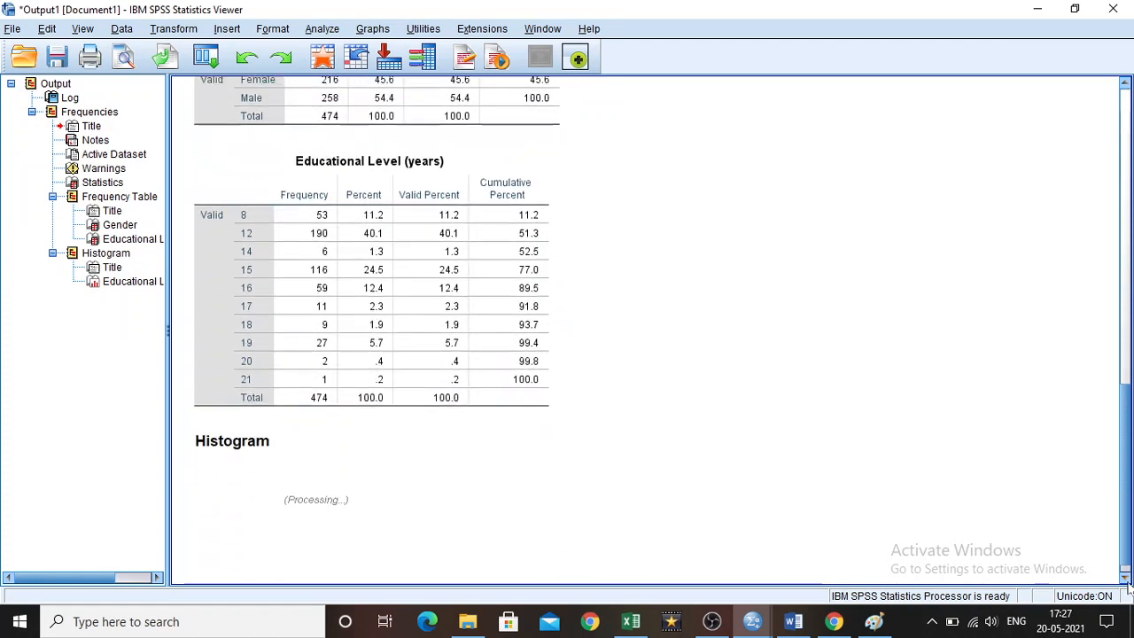
pyautogui.click(287, 203)
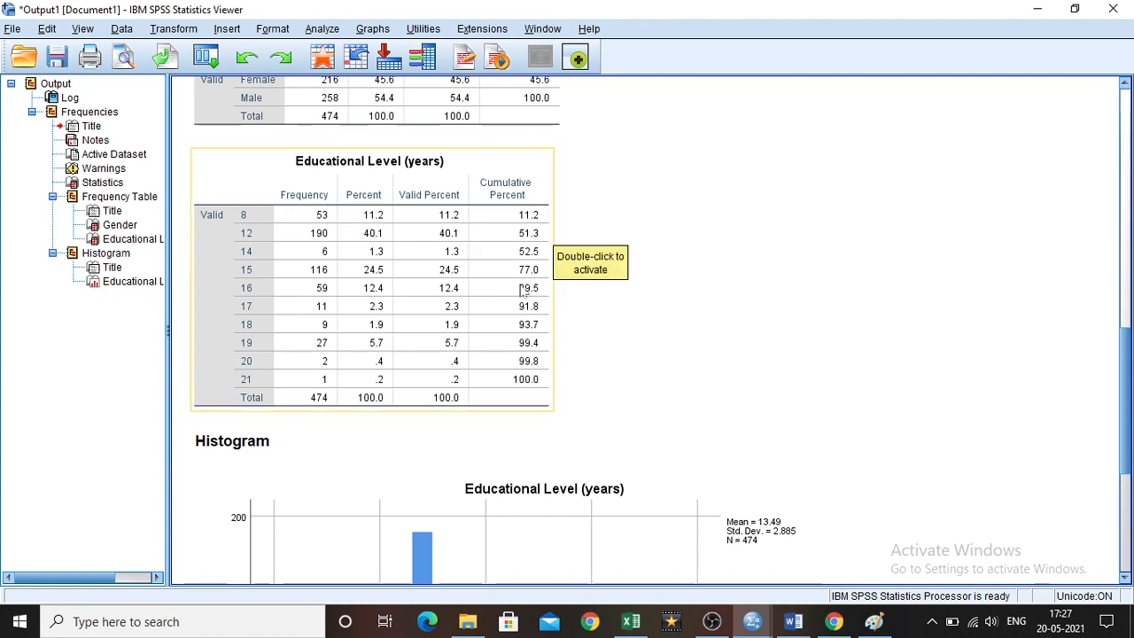
# Step: Examine the Educational Level histogram and its normal curve at the end of the output
pyautogui.click(1123, 578)
pyautogui.click(1123, 578)
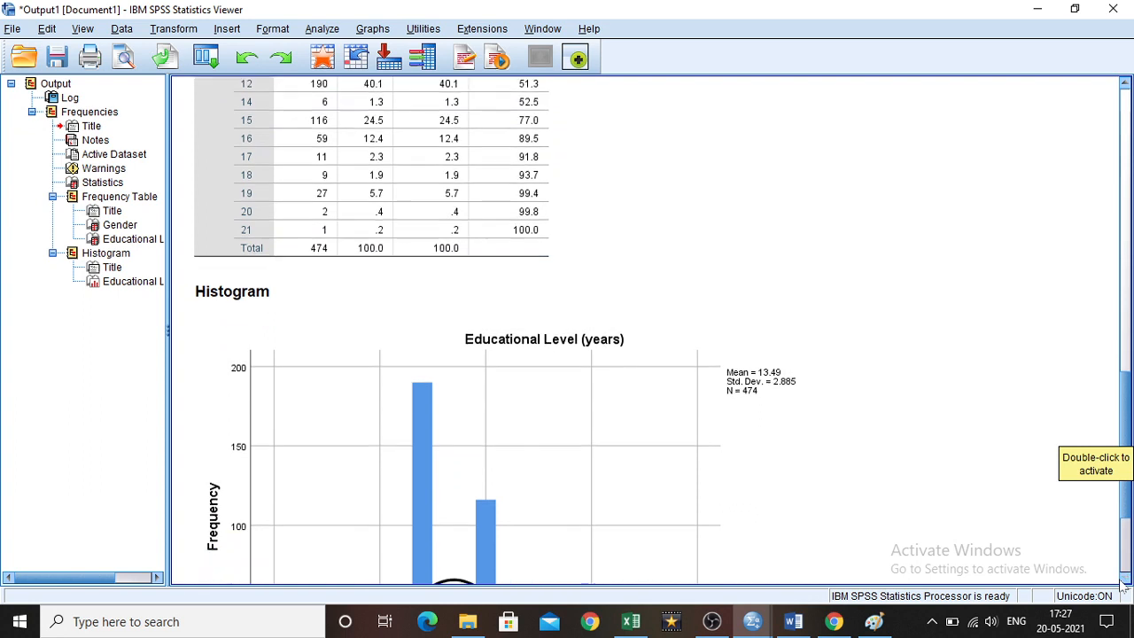
pyautogui.click(1123, 578)
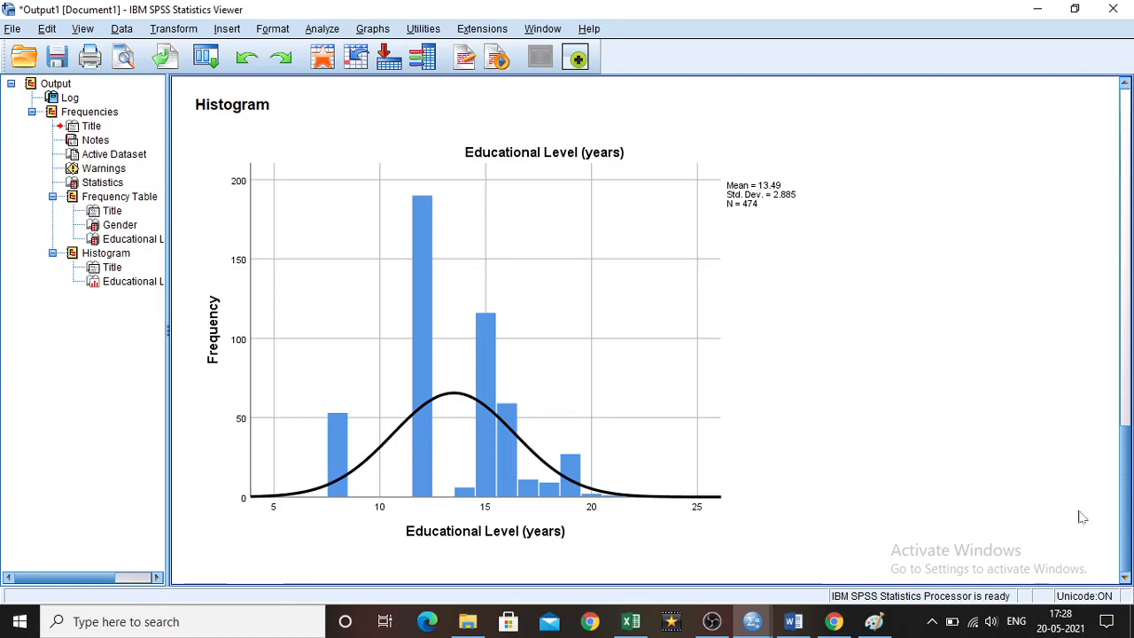
pyautogui.click(1122, 415)
pyautogui.scroll(-5, 693, 329)
pyautogui.click(695, 335)
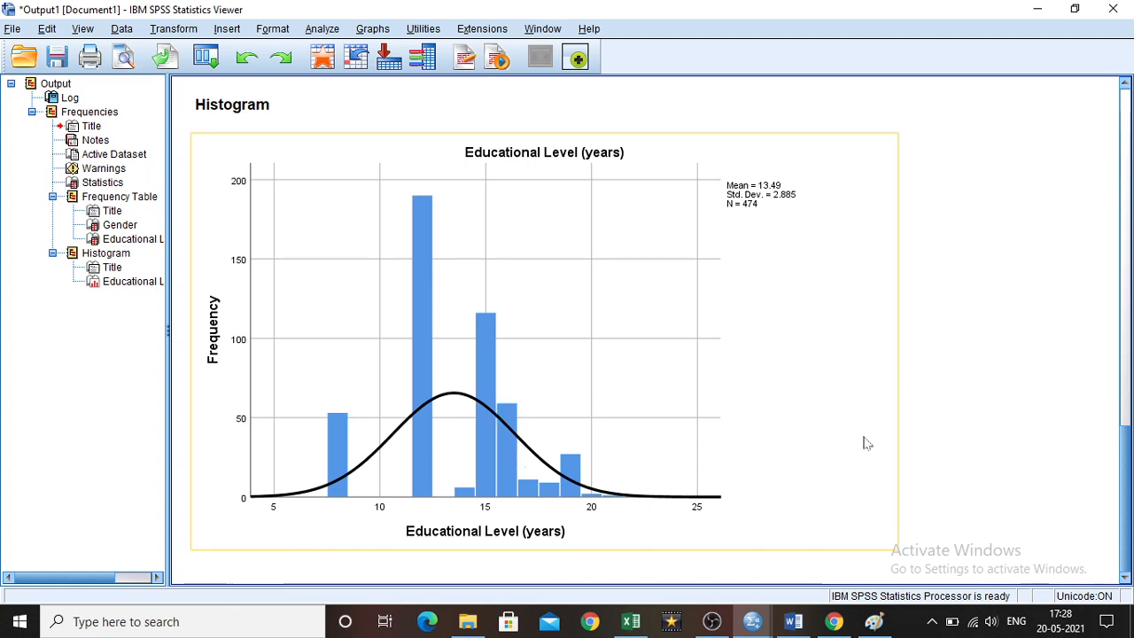
pyautogui.click(1040, 395)
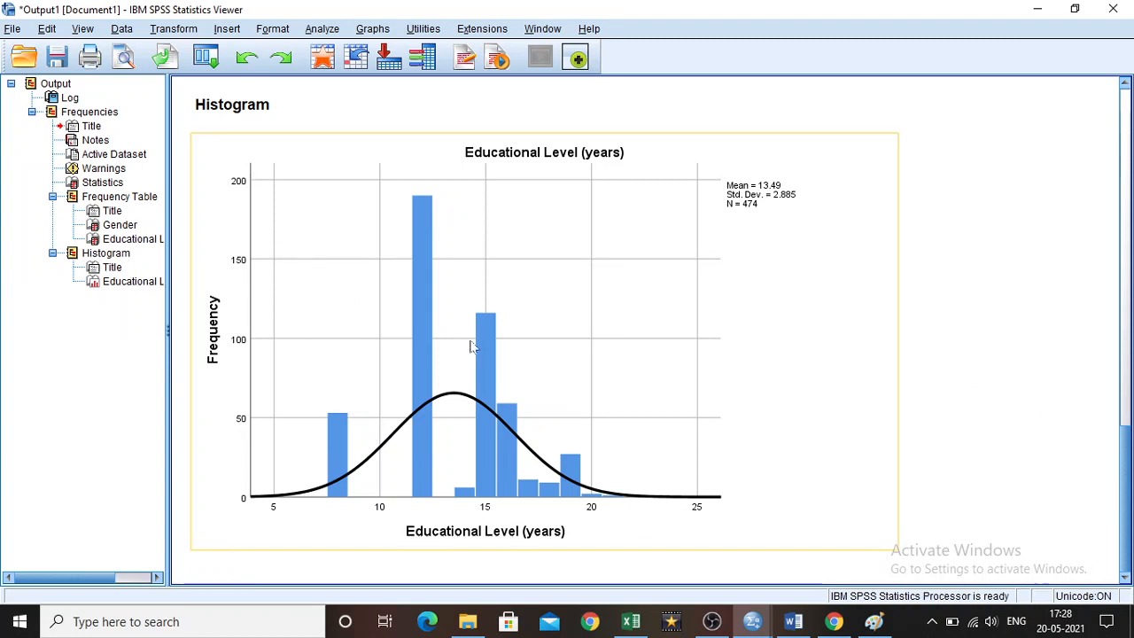
# Step: Cut the Gender frequency table from the output and look over the Copy As formats without choosing one
pyautogui.scroll(15, 655, 347)
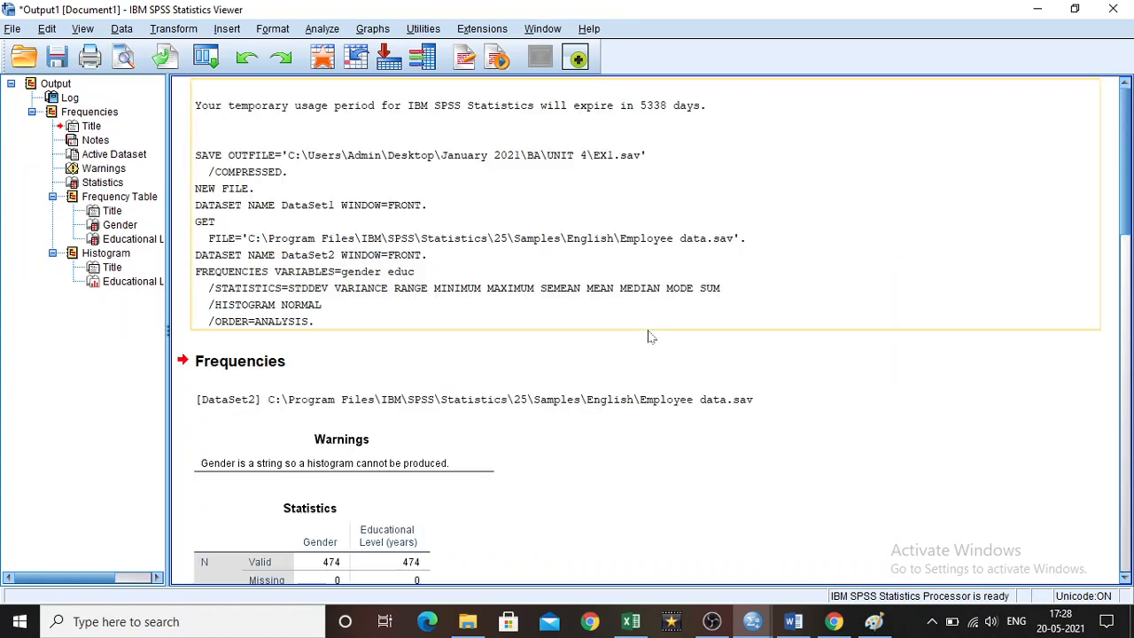
pyautogui.click(1128, 289)
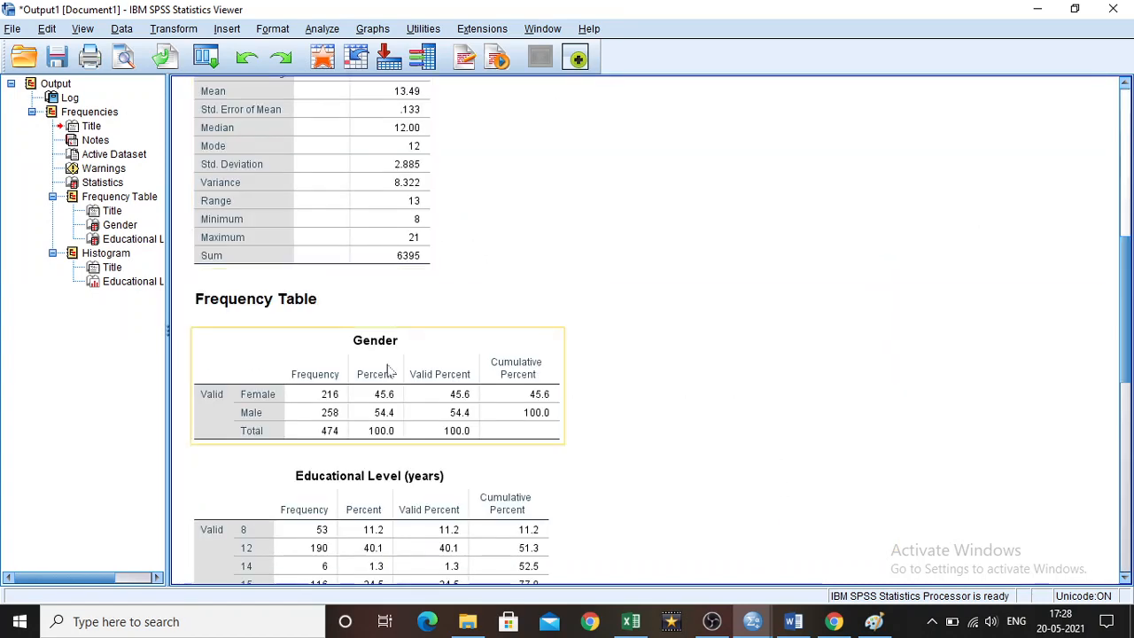
pyautogui.click(434, 355)
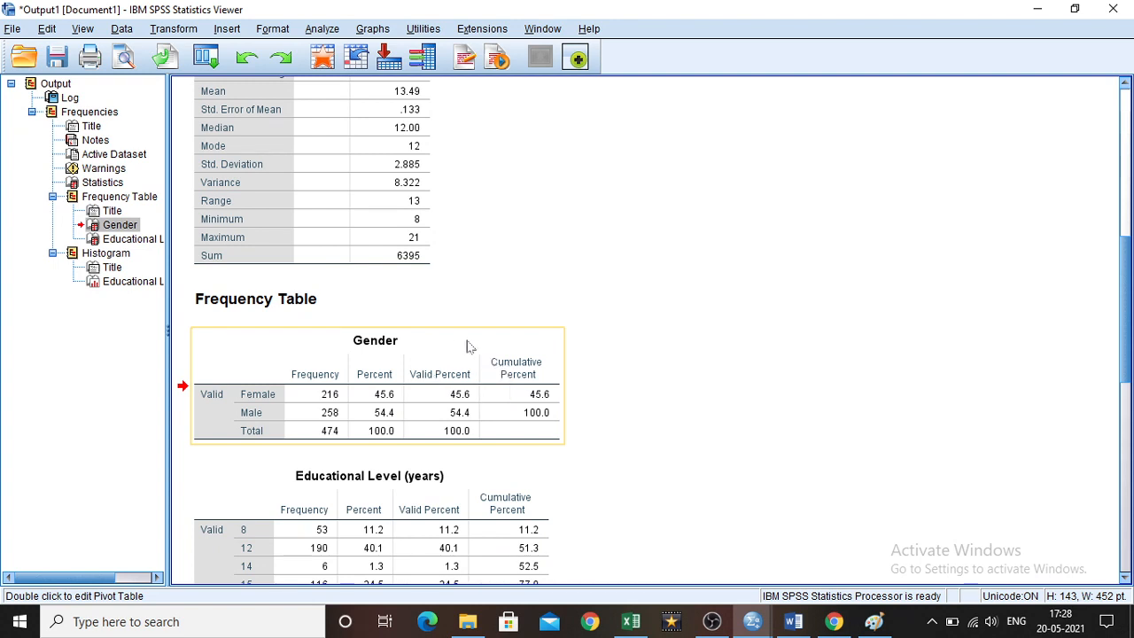
pyautogui.rightClick(227, 353)
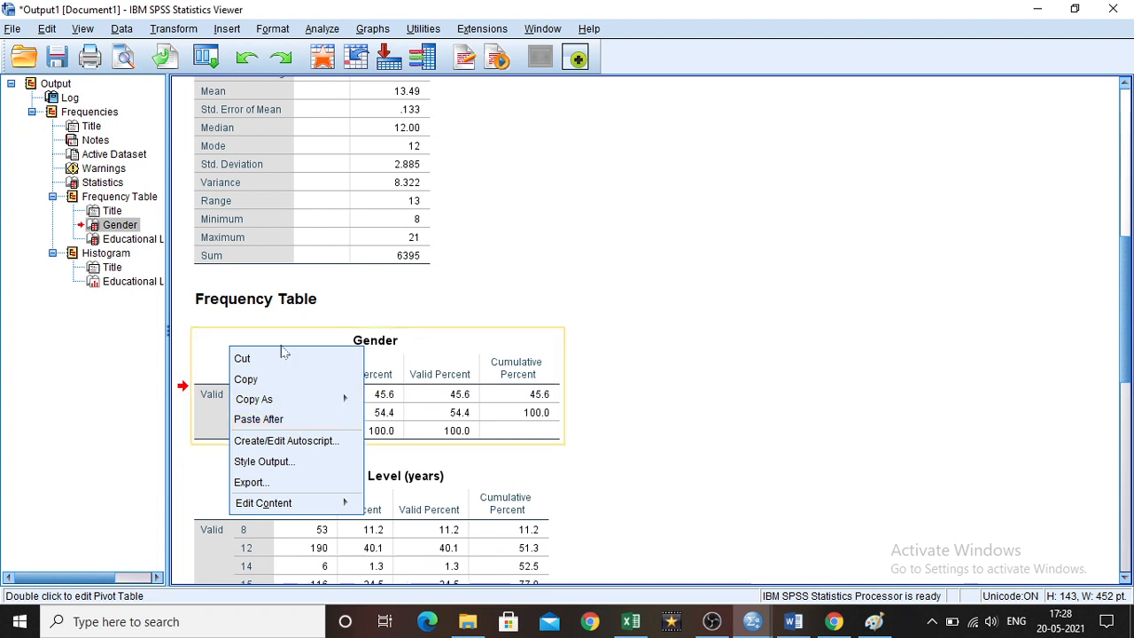
pyautogui.click(287, 359)
pyautogui.moveTo(293, 406)
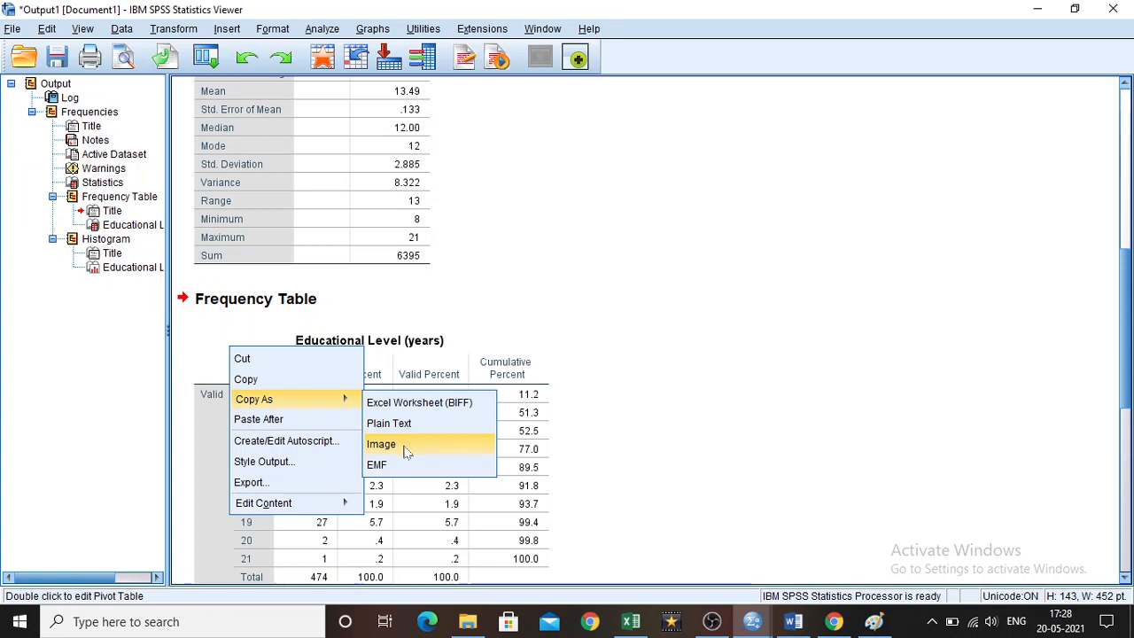
pyautogui.click(611, 306)
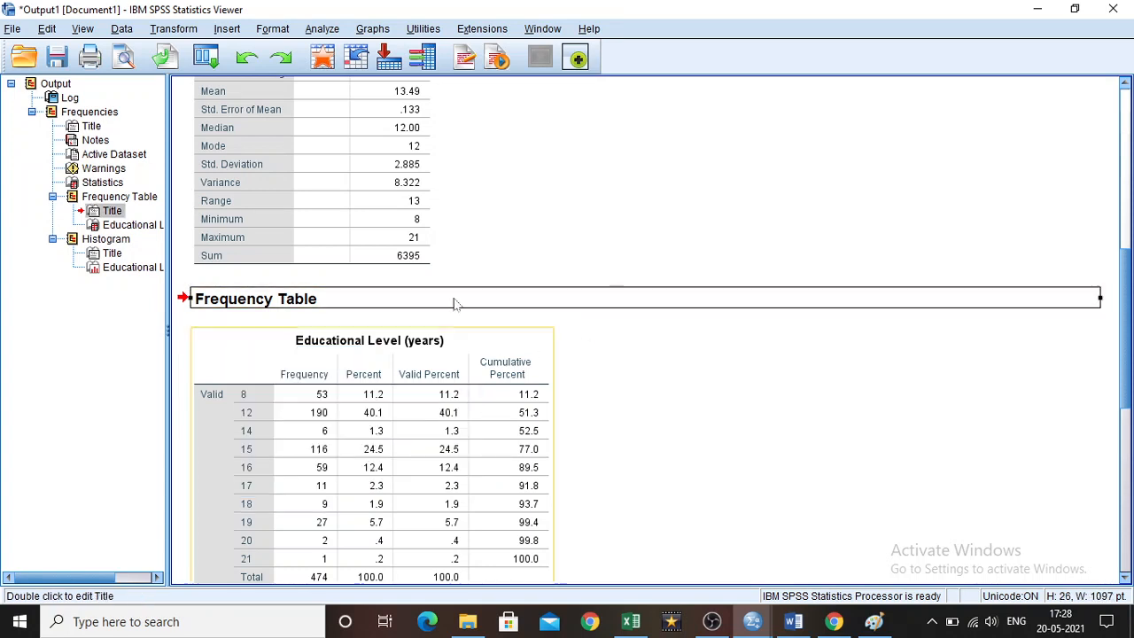